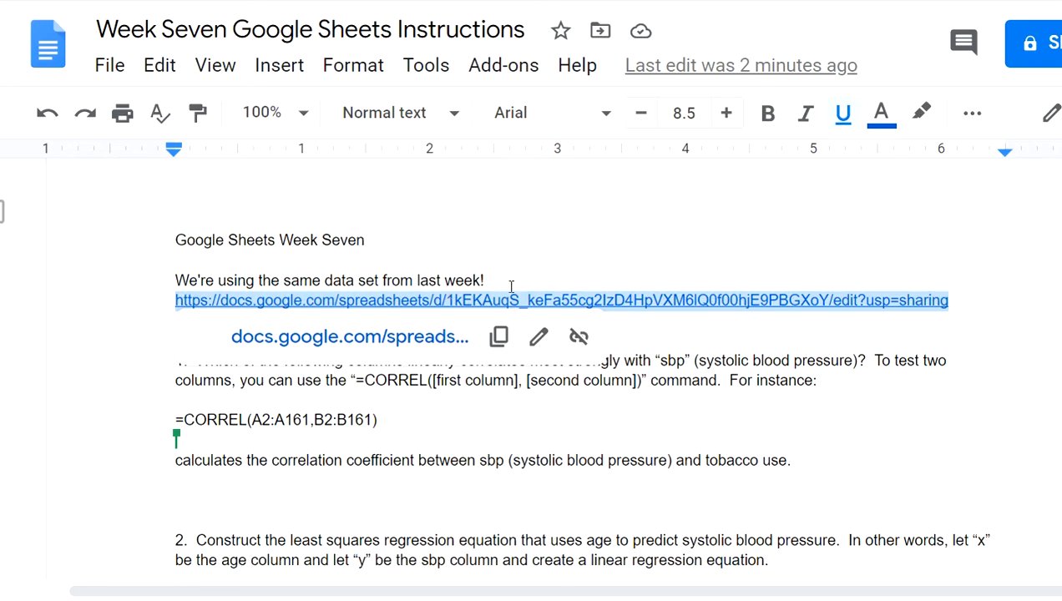
# Open the 'Google Sheets Week Six' data spreadsheet link in a new tab
pyautogui.hotkey('ctrl', 't')
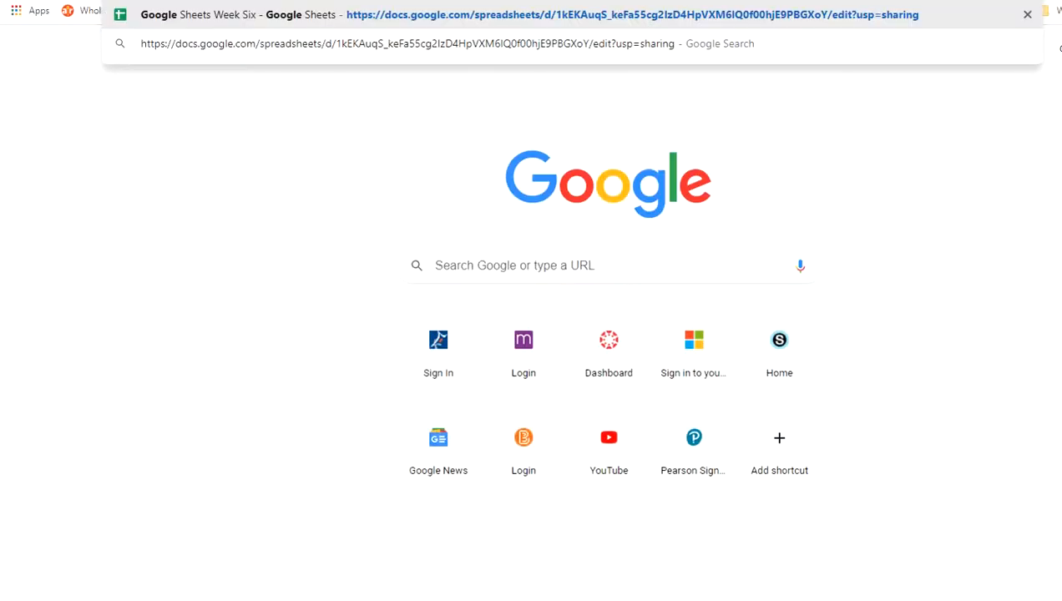
pyautogui.press('Return')
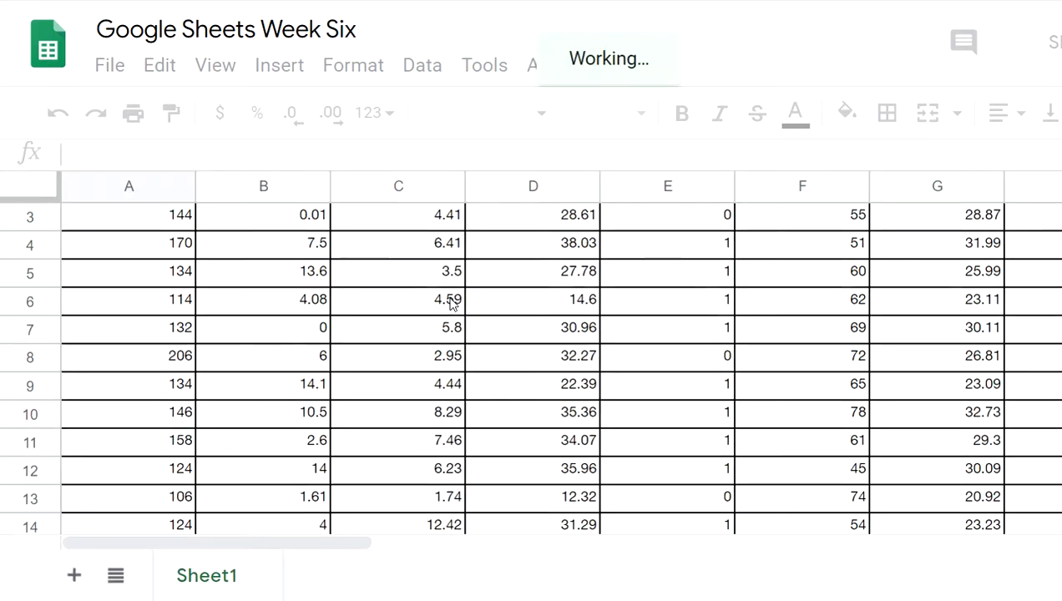
pyautogui.click(660, 271)
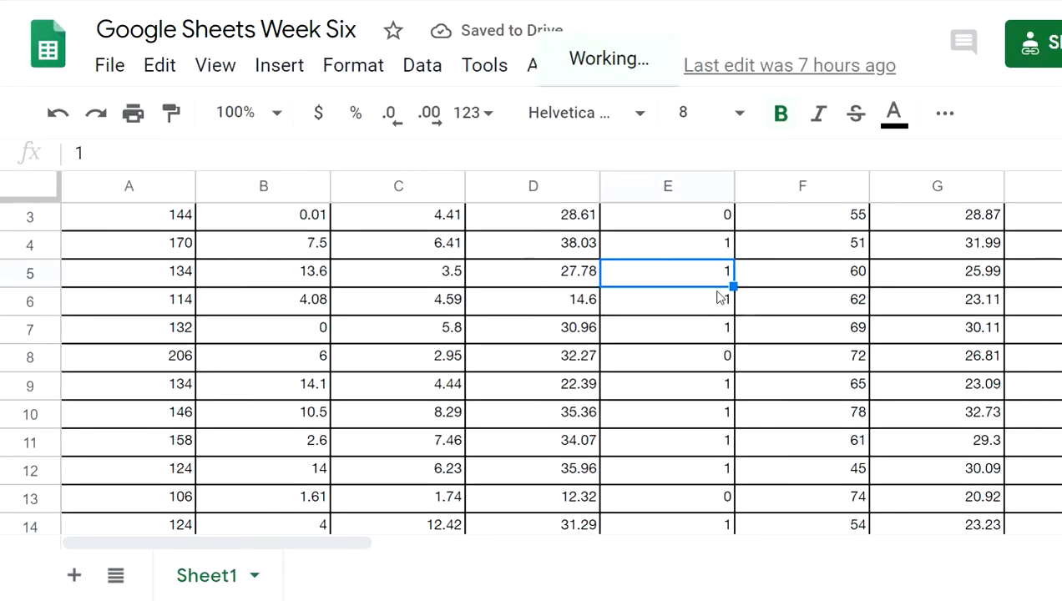
pyautogui.scroll(-1, 718, 299)
pyautogui.scroll(2, 725, 242)
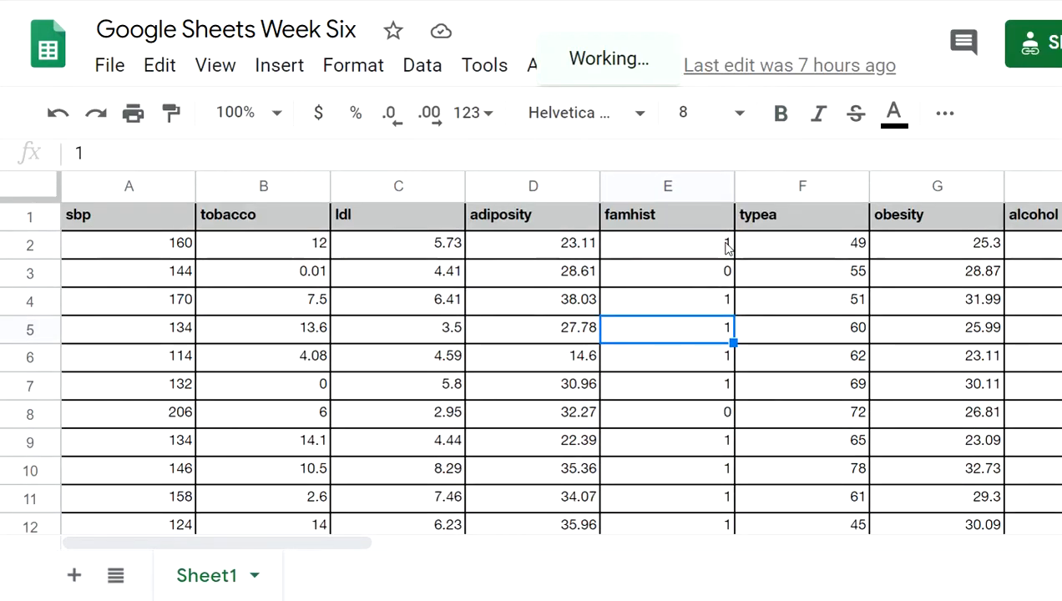
pyautogui.scroll(-2, 725, 251)
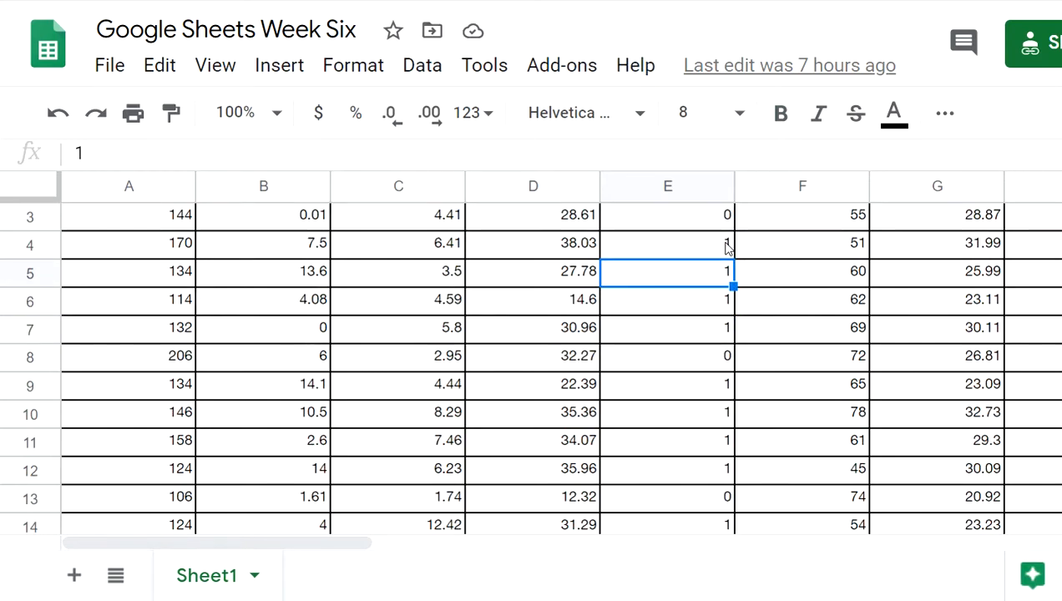
pyautogui.scroll(2, 838, 257)
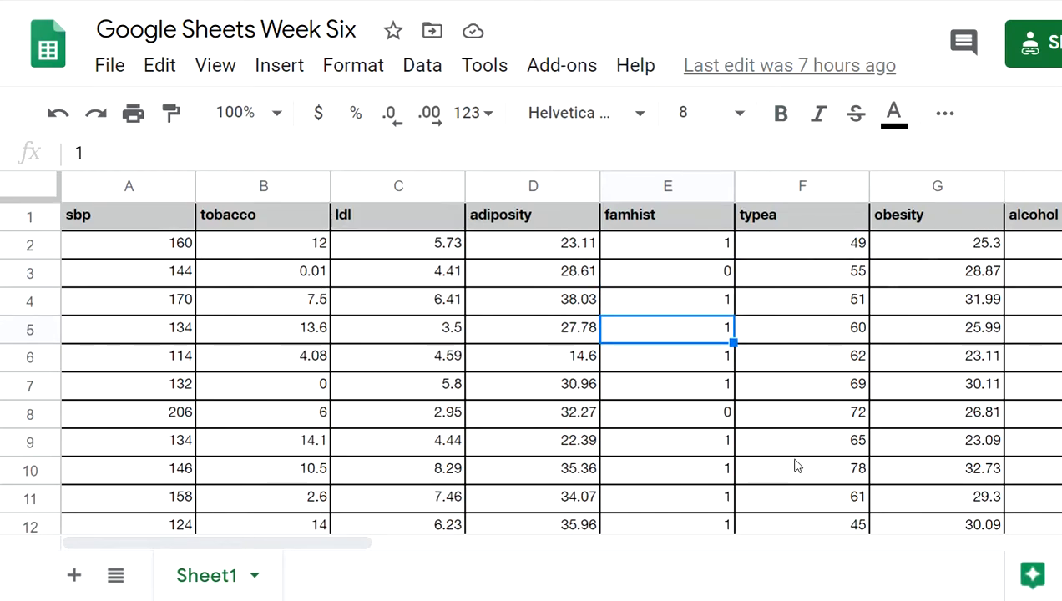
pyautogui.click(164, 247)
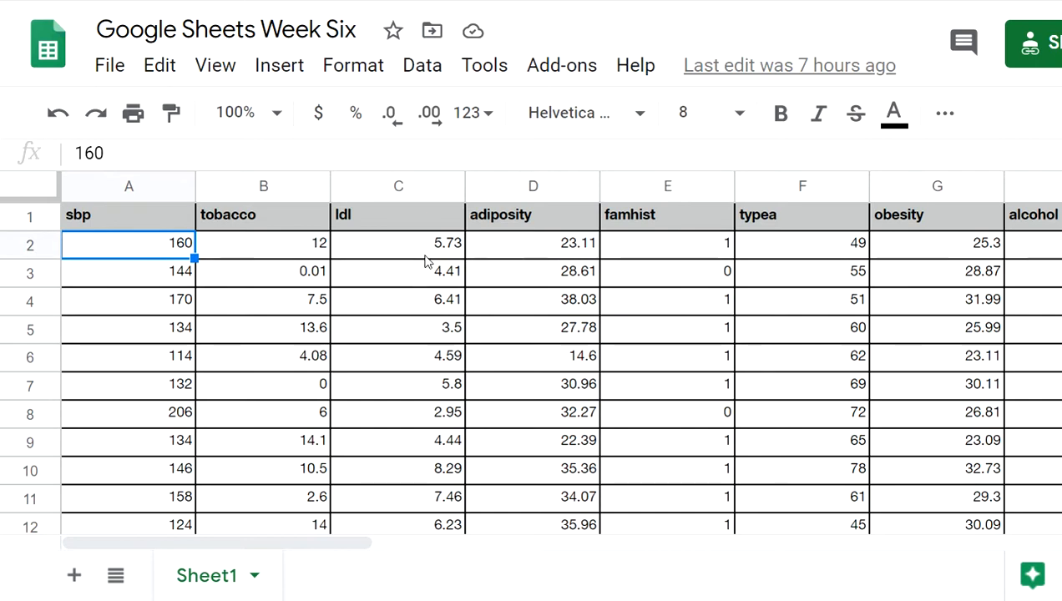
pyautogui.click(300, 250)
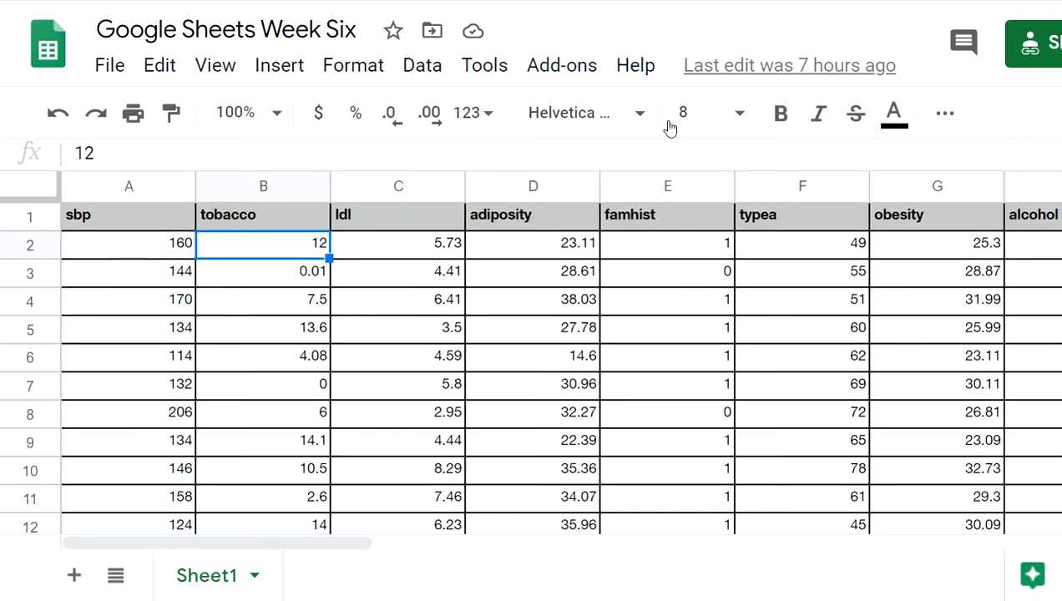
pyautogui.click(843, 1)
pyautogui.click(490, 266)
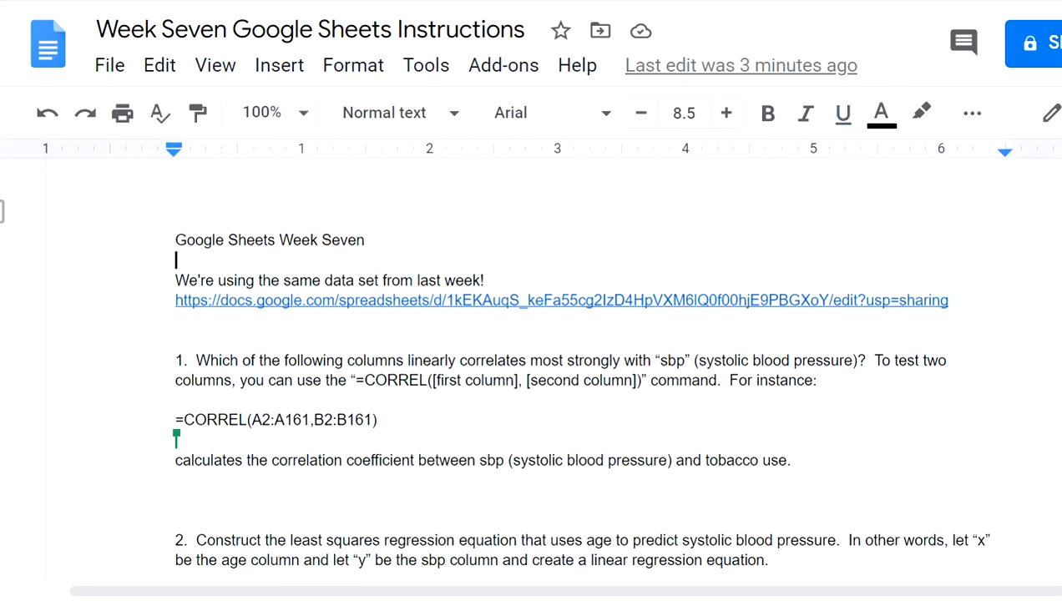
pyautogui.click(865, 1)
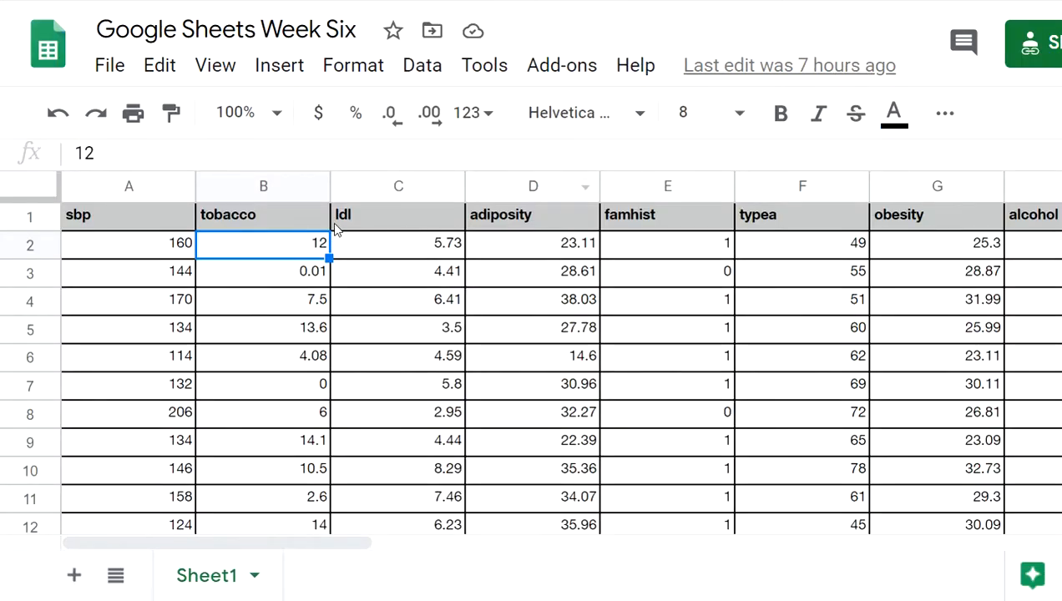
pyautogui.click(378, 218)
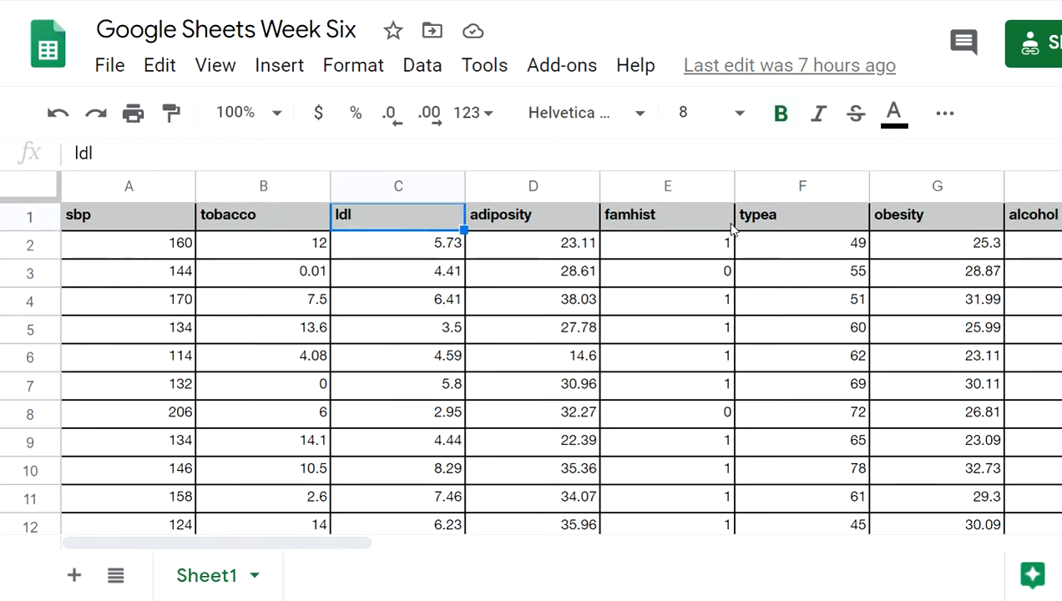
pyautogui.press('Right')
pyautogui.press('Right')
pyautogui.press('Right')
pyautogui.press('Right')
pyautogui.press('Right')
pyautogui.press('Right')
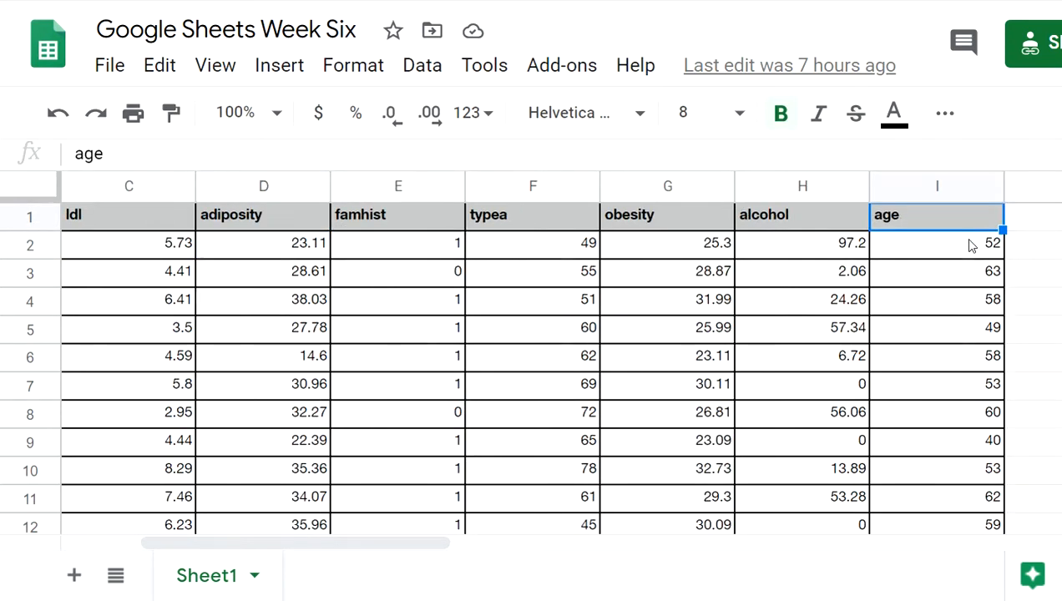
pyautogui.press('Left')
pyautogui.press('Left')
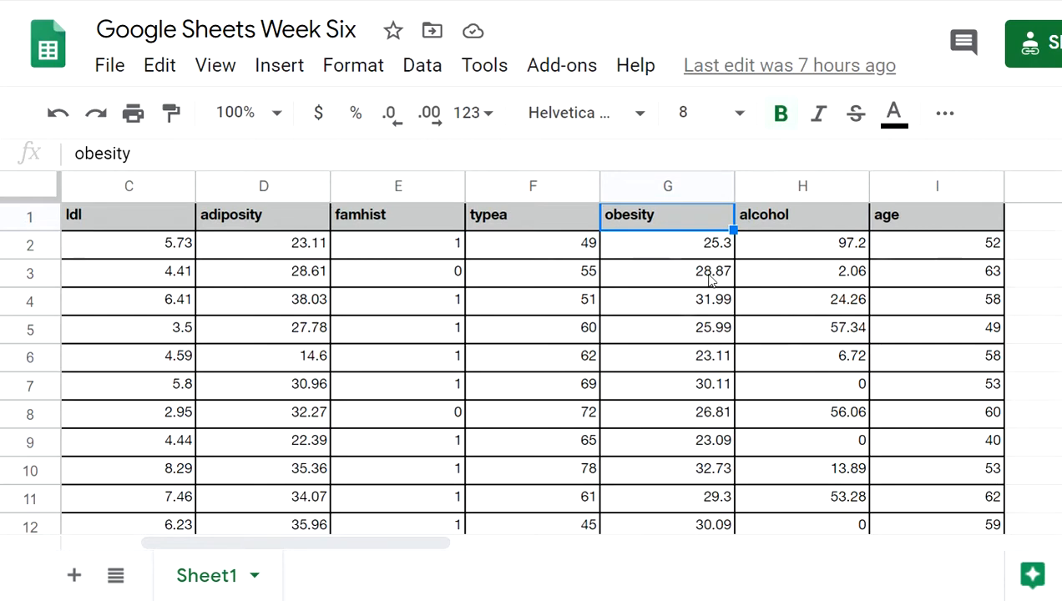
pyautogui.press('Right')
pyautogui.press('Down')
pyautogui.press('Left')
pyautogui.press('Left')
pyautogui.press('Right')
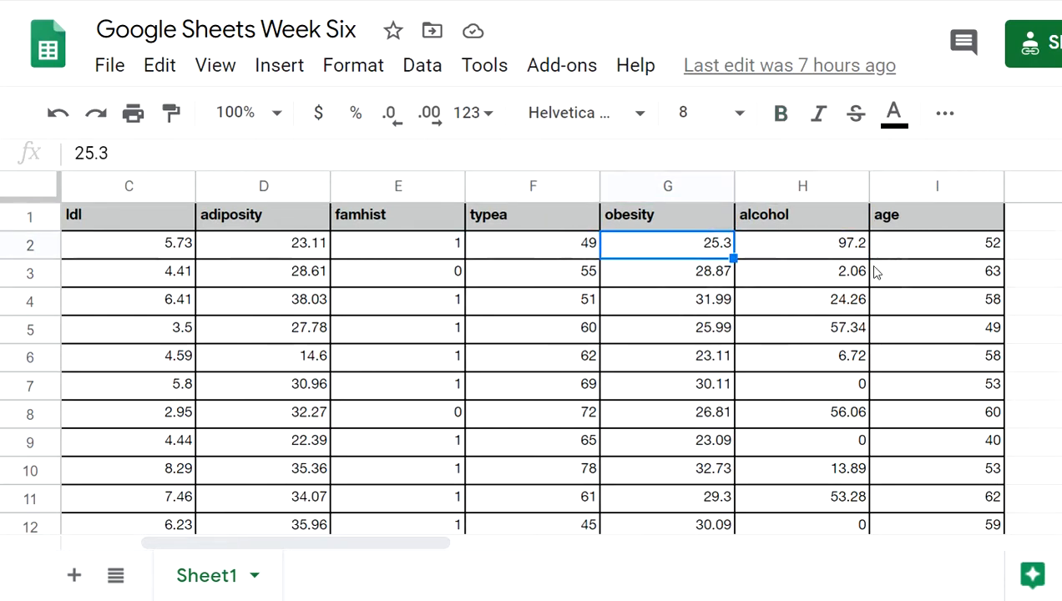
pyautogui.press('Down')
pyautogui.press('Right')
pyautogui.press('Right')
pyautogui.press('Left')
pyautogui.press('Left')
pyautogui.press('Left')
pyautogui.press('Left')
pyautogui.press('Left')
pyautogui.press('Left')
pyautogui.press('Left')
pyautogui.press('Left')
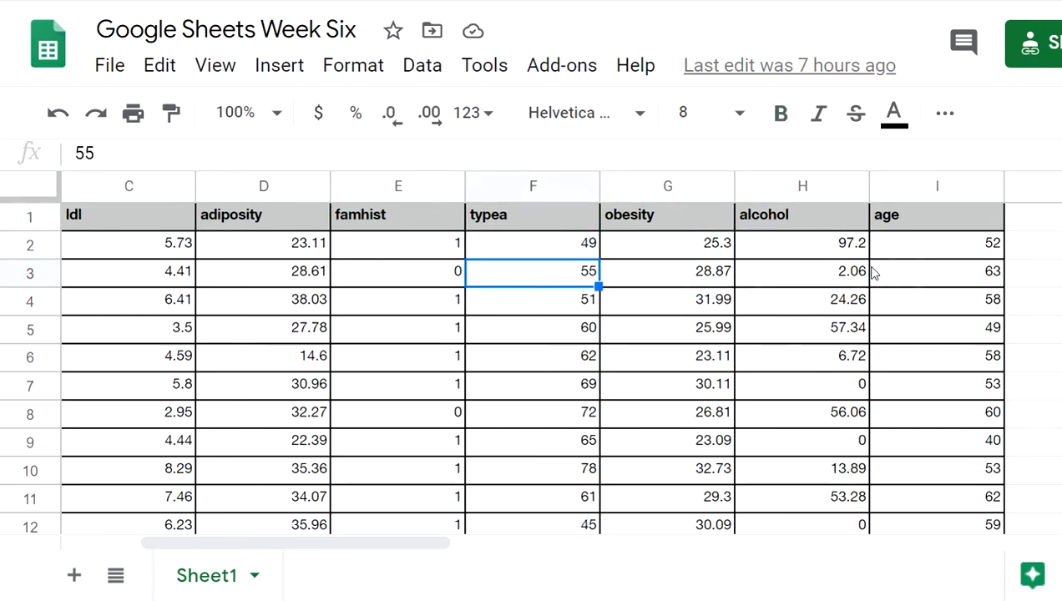
pyautogui.click(166, 194)
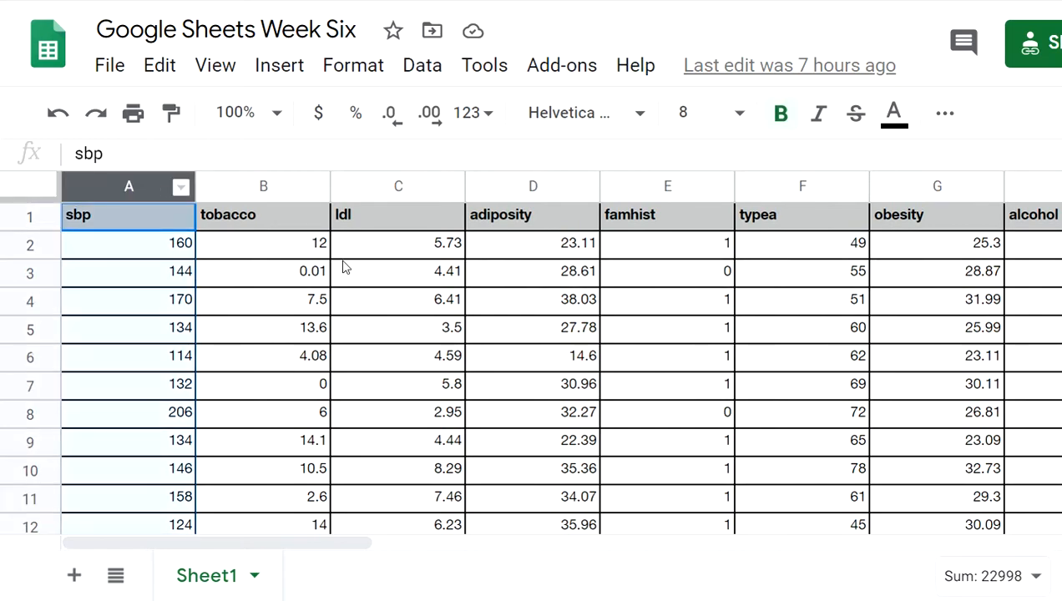
pyautogui.scroll(-1, 343, 267)
pyautogui.hotkey('ctrl', '-')
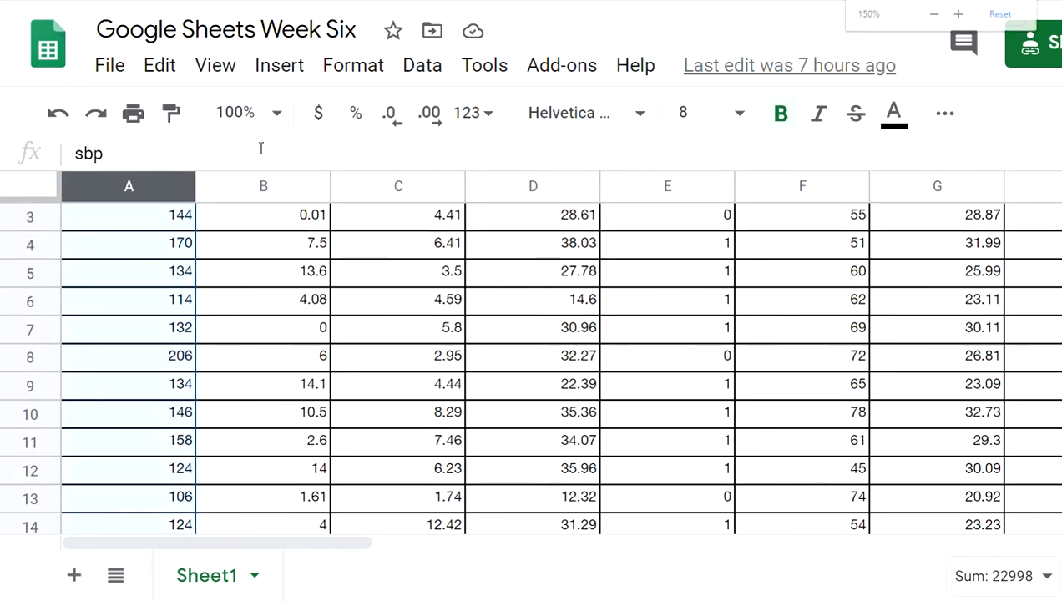
pyautogui.hotkey('ctrl', '-')
pyautogui.hotkey('ctrl', '-')
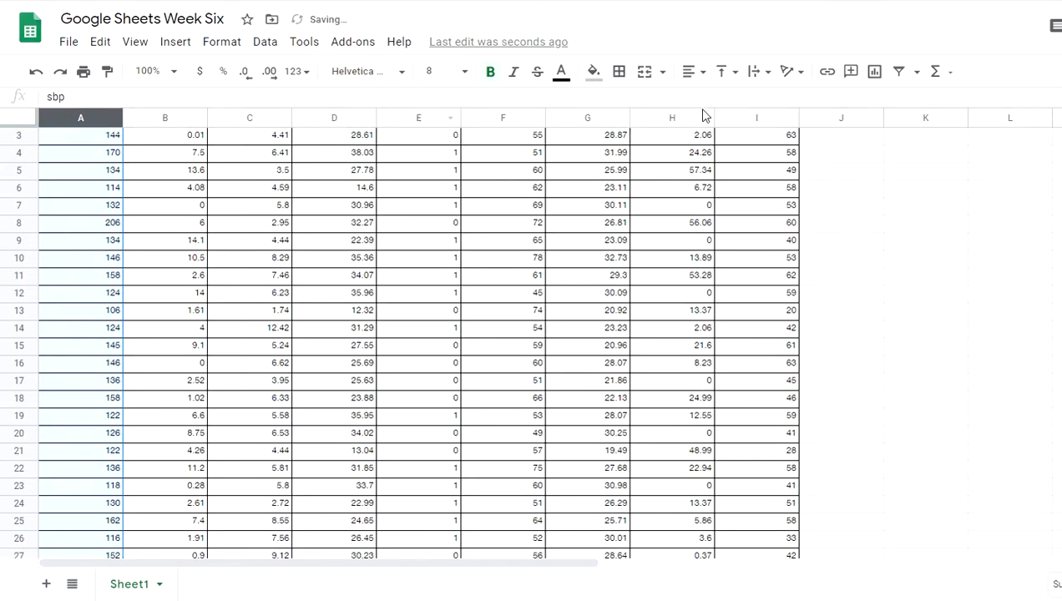
# Copy columns A through I (sbp to age) and open a new browser tab
pyautogui.click(737, 115)
pyautogui.keyDown('ctrl'); pyautogui.click(686, 117); pyautogui.keyUp('ctrl')
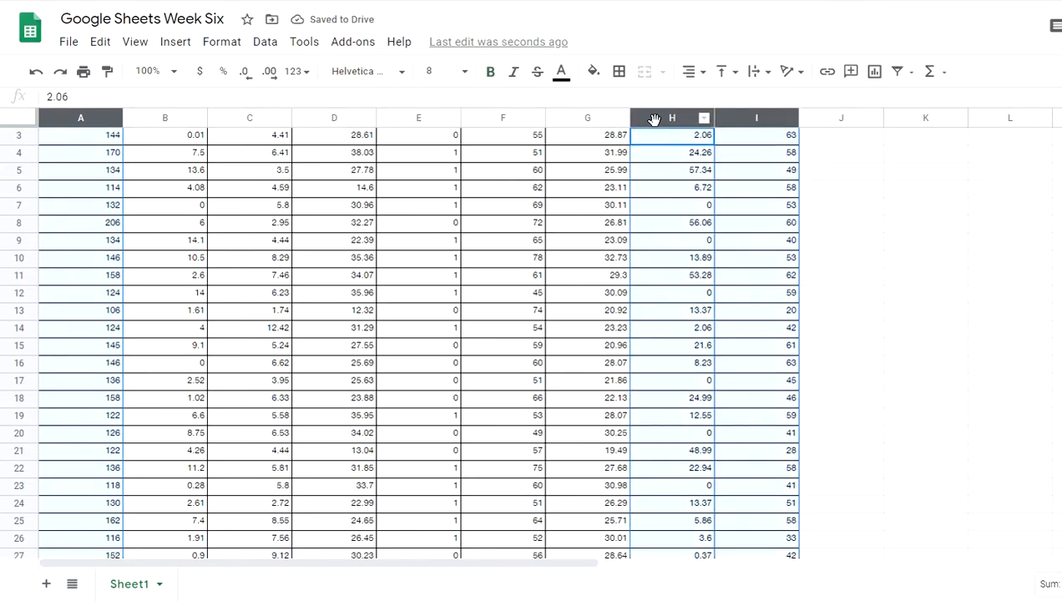
pyautogui.keyDown('shift'); pyautogui.click(158, 117); pyautogui.keyUp('shift')
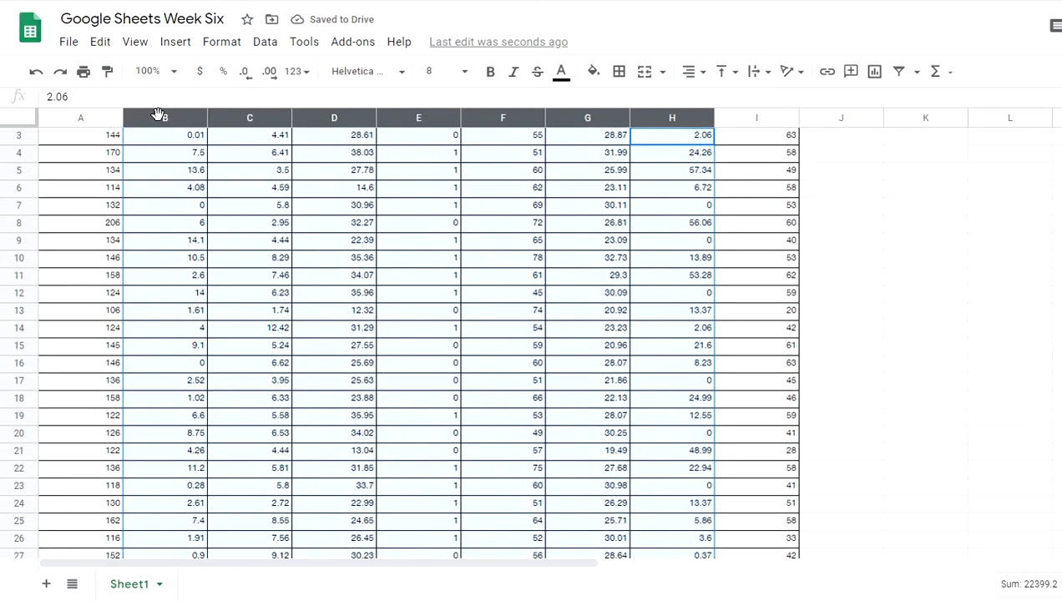
pyautogui.scroll(1, 78, 121)
pyautogui.click(77, 117)
pyautogui.keyDown('shift'); pyautogui.click(743, 119); pyautogui.keyUp('shift')
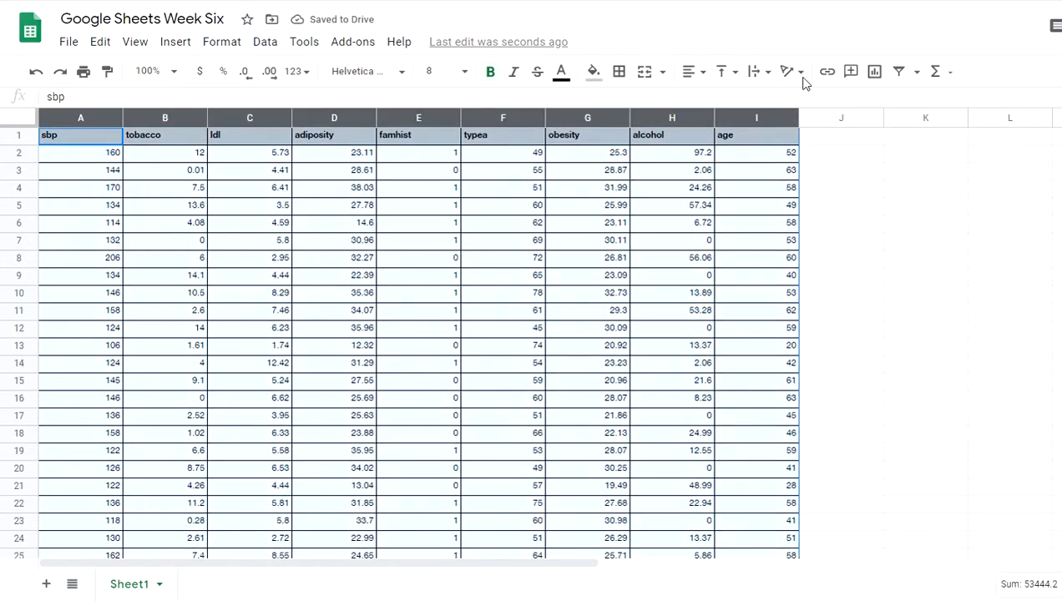
pyautogui.rightClick(629, 152)
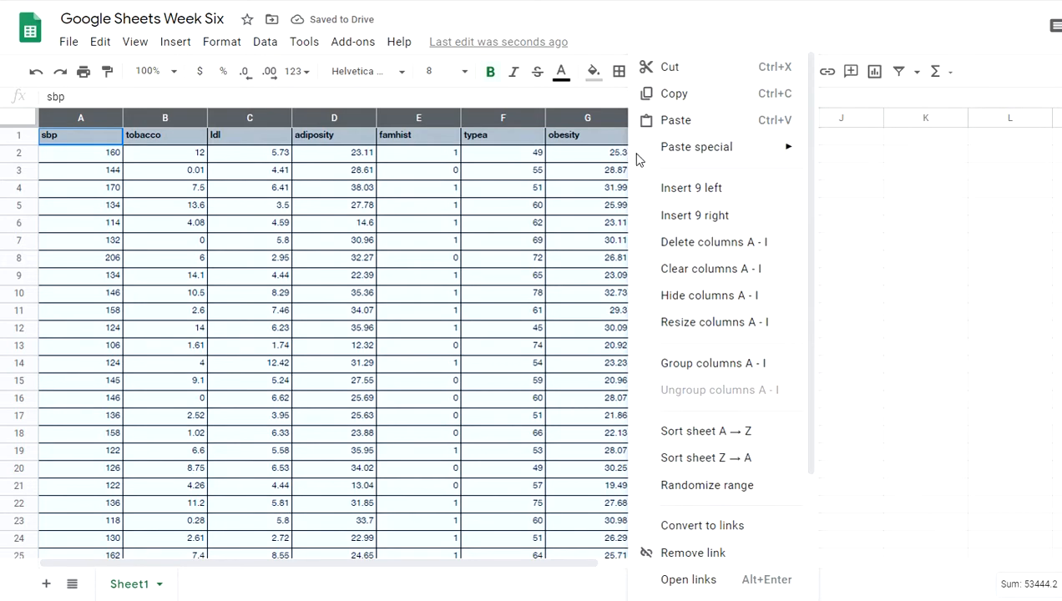
pyautogui.click(681, 98)
pyautogui.hotkey('ctrl', 't')
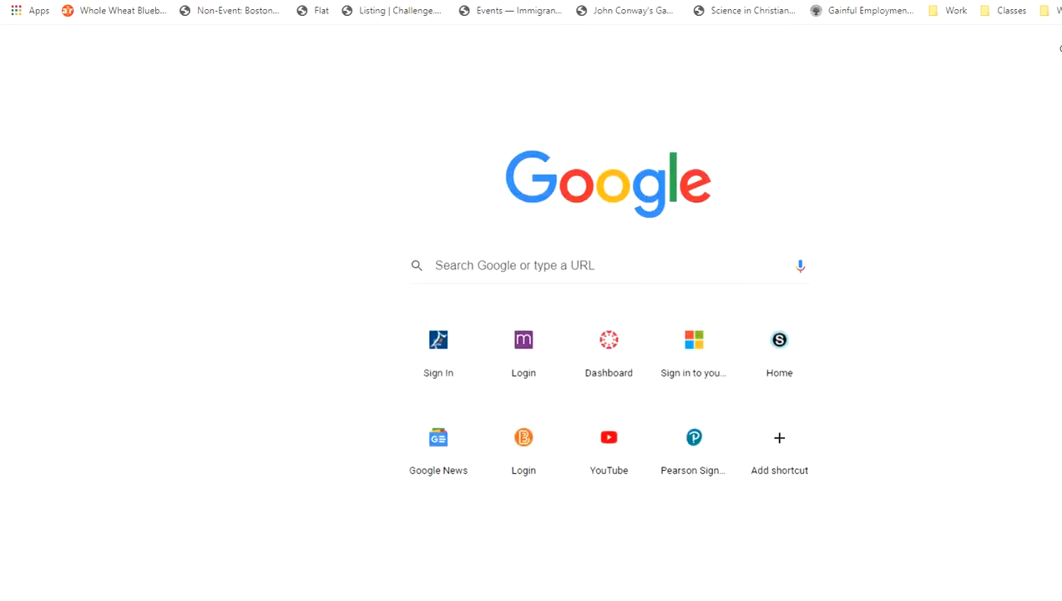
# Search Google for 'google sheets' and continue through to the Google Sheets home page
pyautogui.write('google')
pyautogui.click(632, 277)
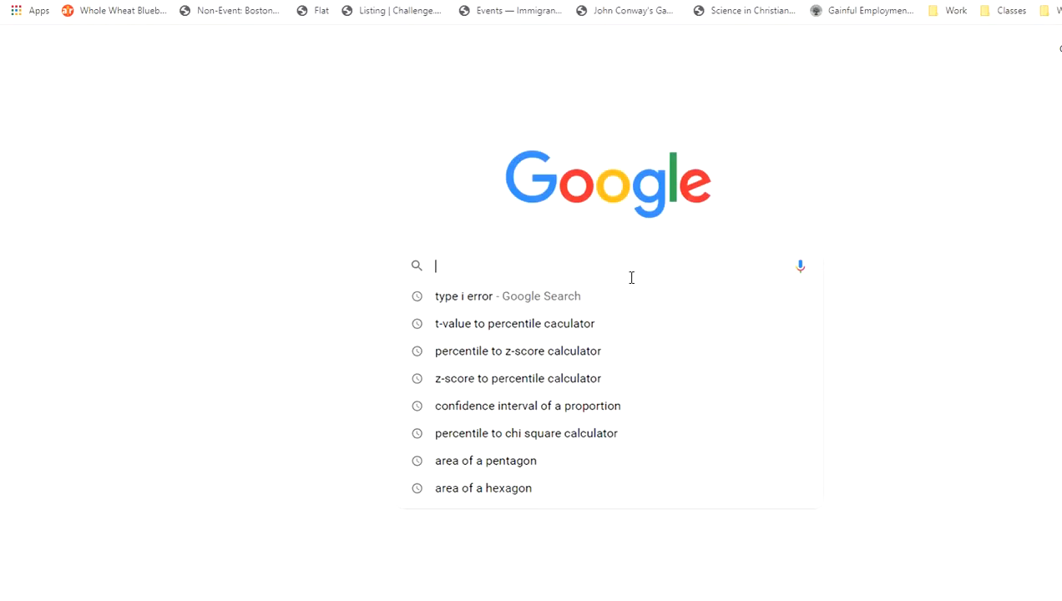
pyautogui.write('google sheets')
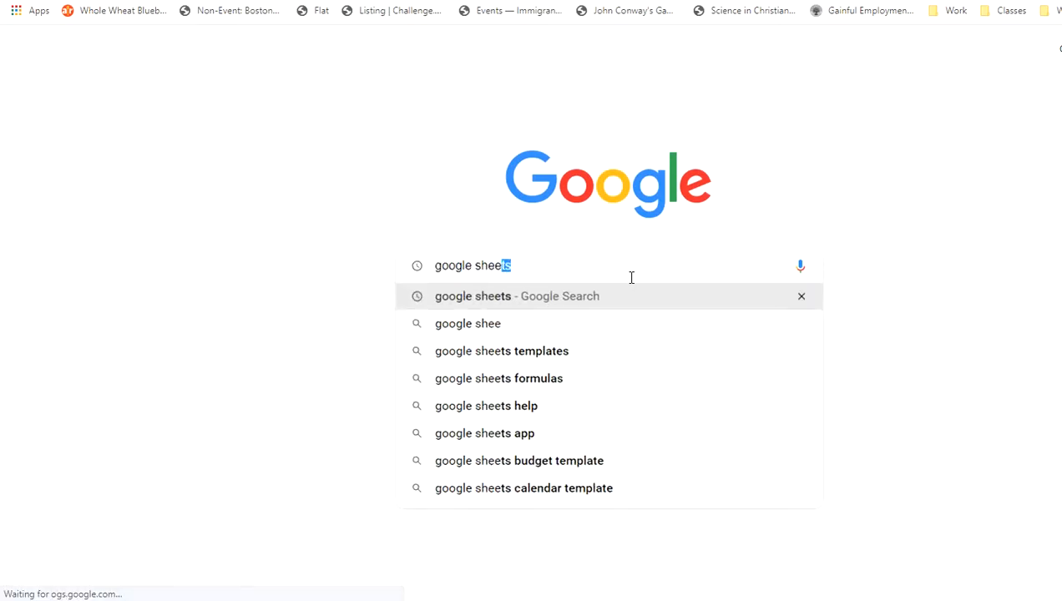
pyautogui.press('Return')
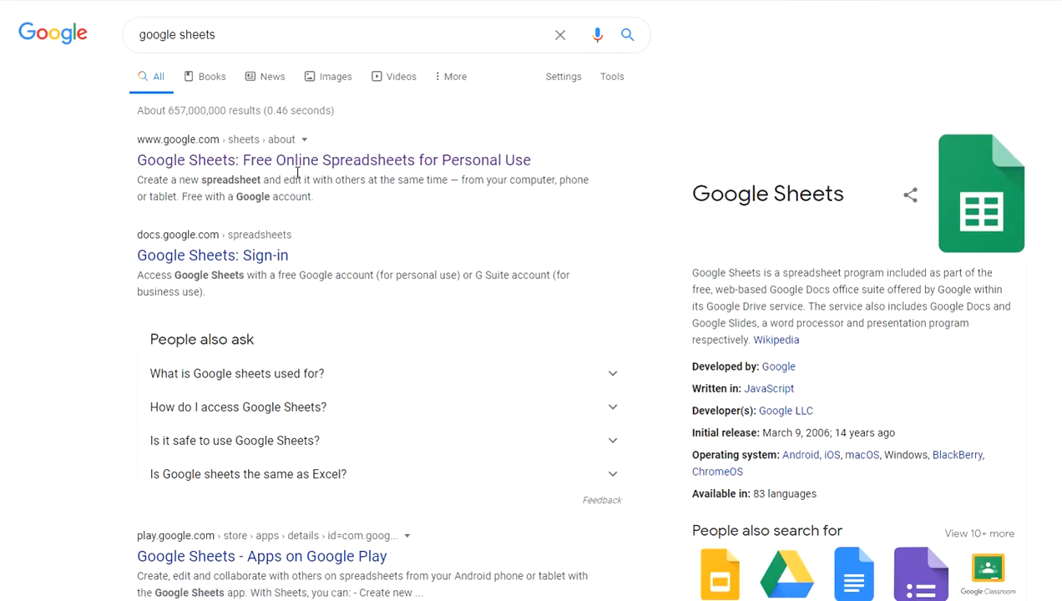
pyautogui.click(293, 162)
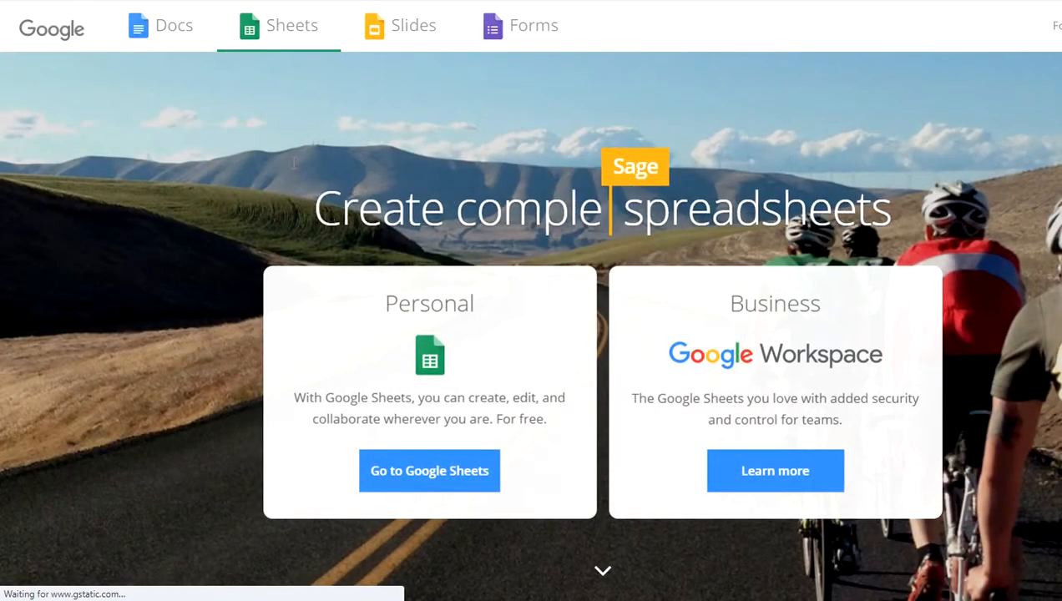
pyautogui.click(433, 487)
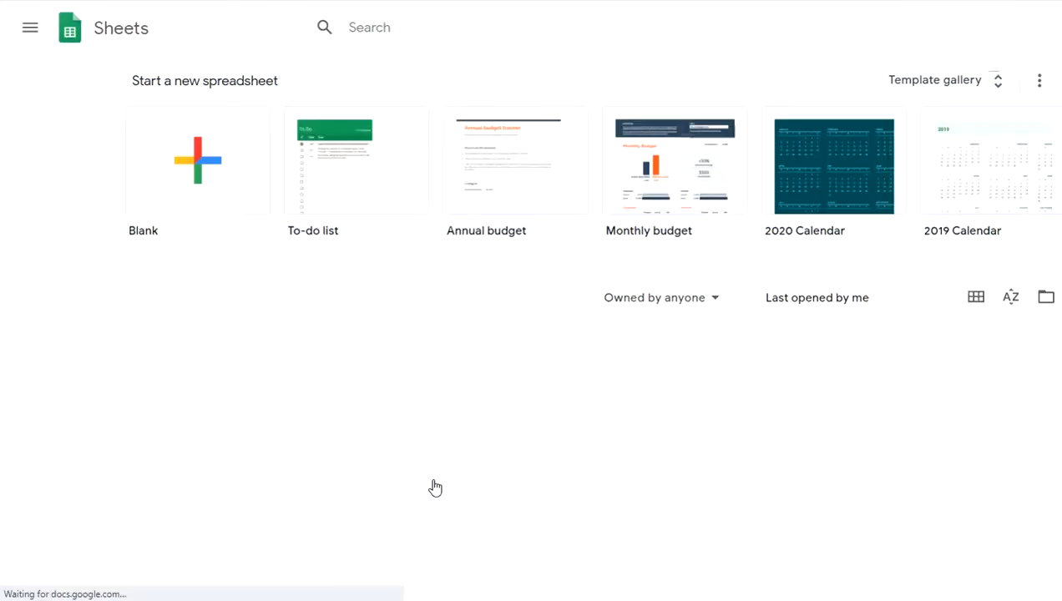
# Start a blank spreadsheet, paste the sbp-to-age data at A1, and select cell J2
pyautogui.click(198, 150)
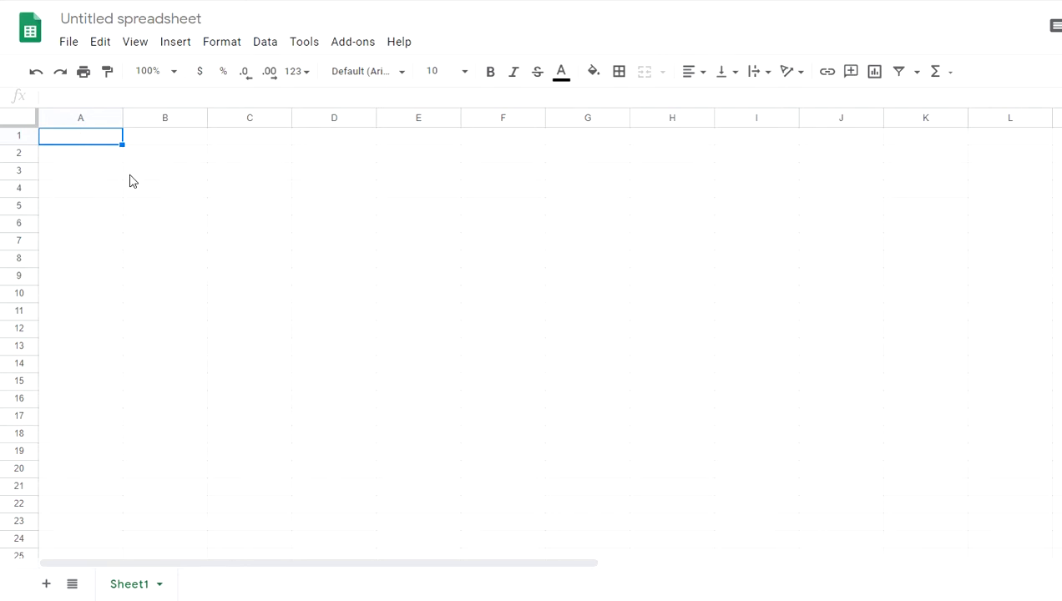
pyautogui.hotkey('ctrl', 'v')
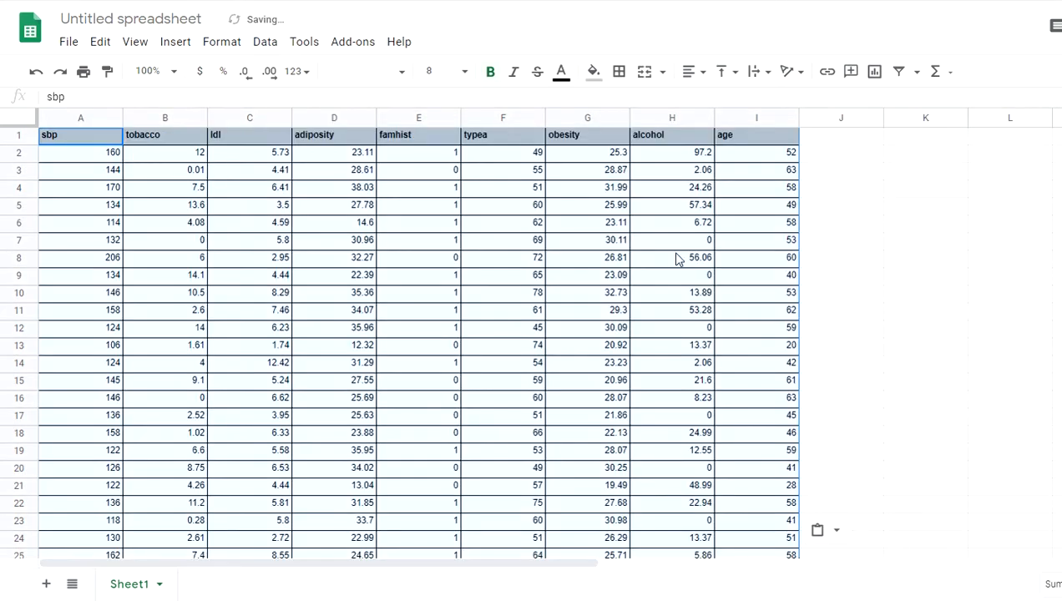
pyautogui.click(907, 262)
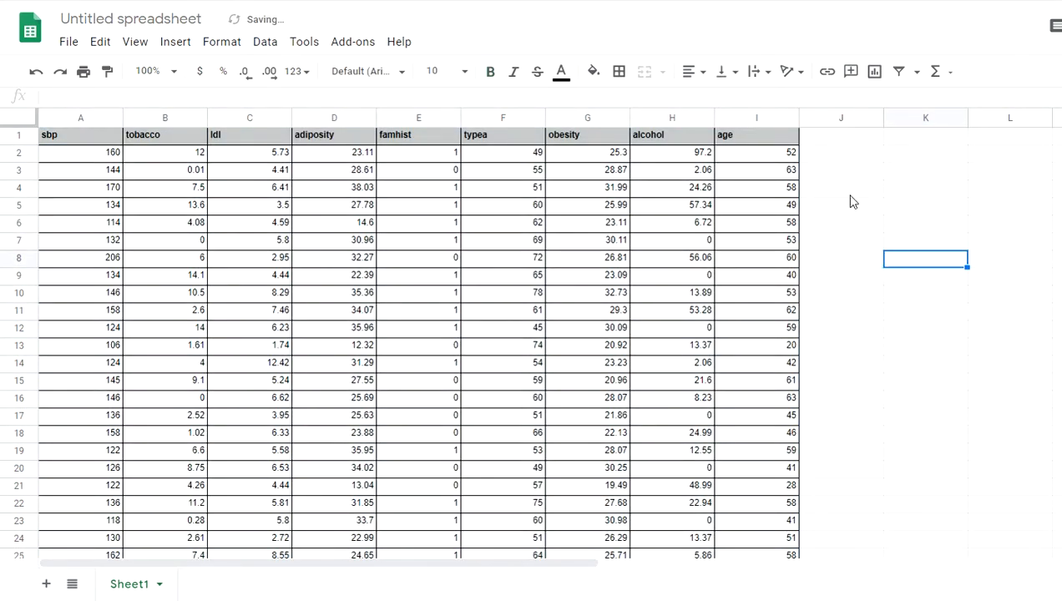
pyautogui.click(843, 162)
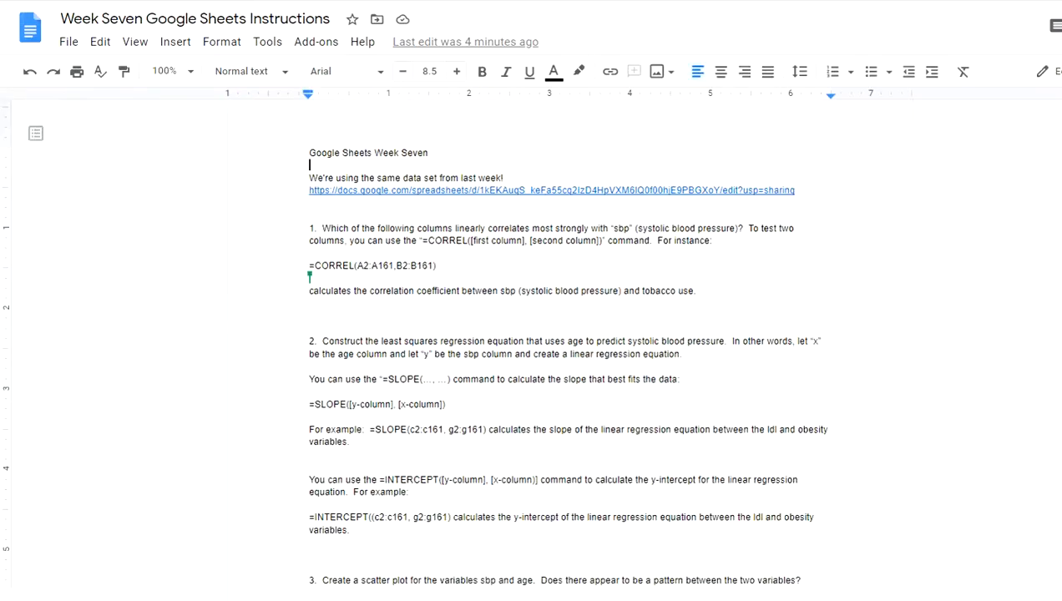
# Set all the Week Seven instruction text to 12 pt font size
pyautogui.hotkey('ctrl', 'a')
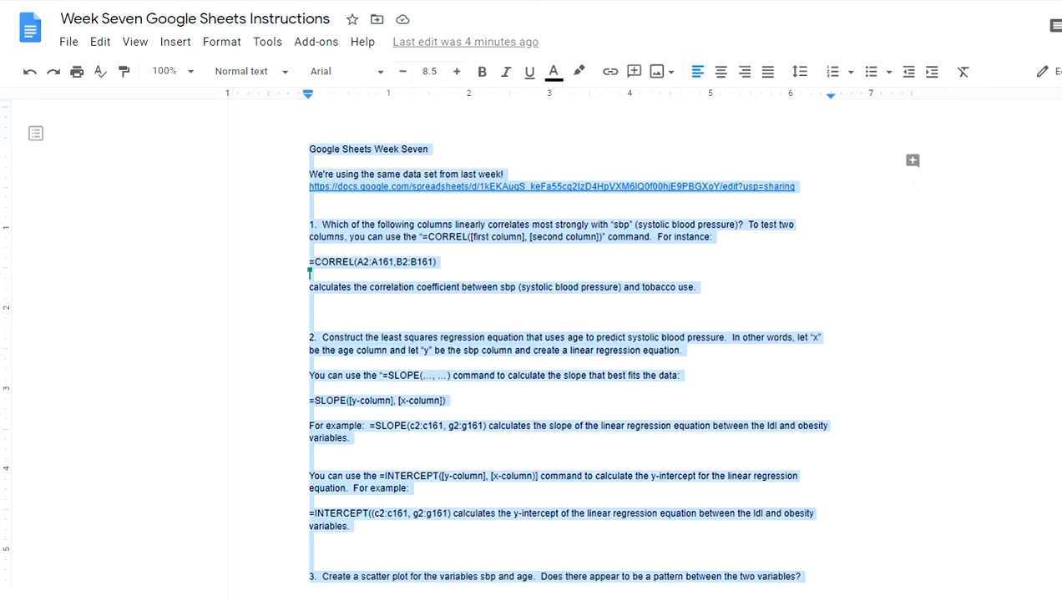
pyautogui.scroll(-1, 551, 334)
pyautogui.click(435, 71)
pyautogui.write('1')
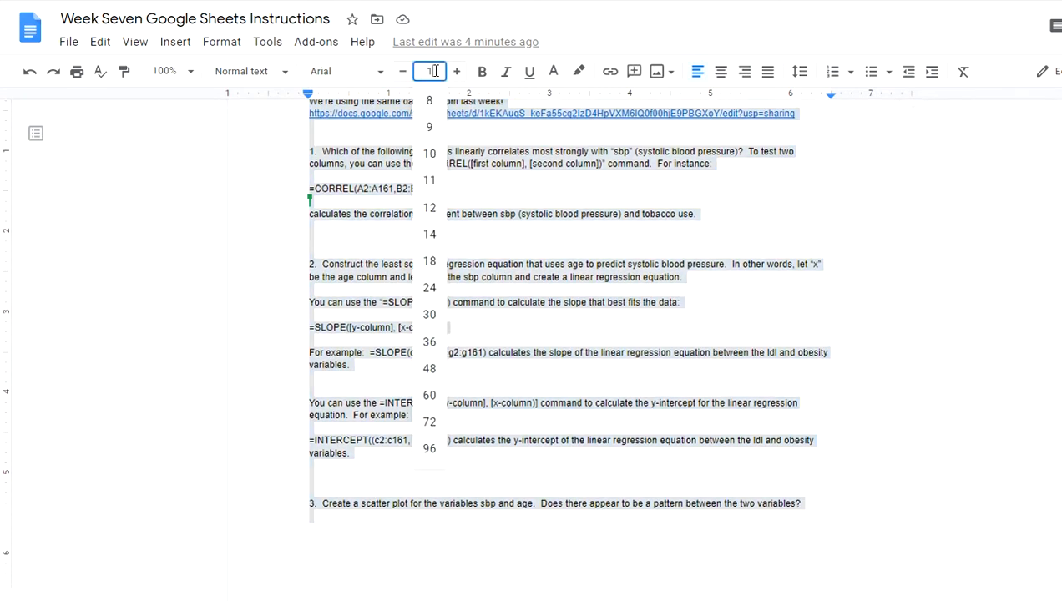
pyautogui.write(',B2')
pyautogui.press('Return')
pyautogui.click(648, 251)
pyautogui.scroll(2, 649, 251)
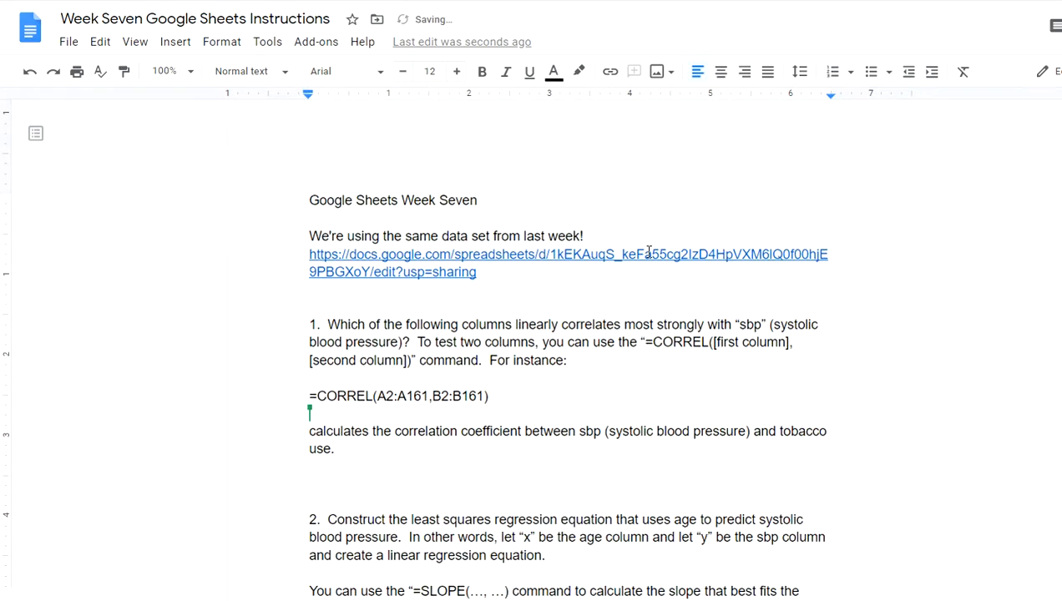
# Zoom the instructions page in two levels and scroll through the enlarged text
pyautogui.hotkey('ctrl', '+')
pyautogui.hotkey('ctrl', '+')
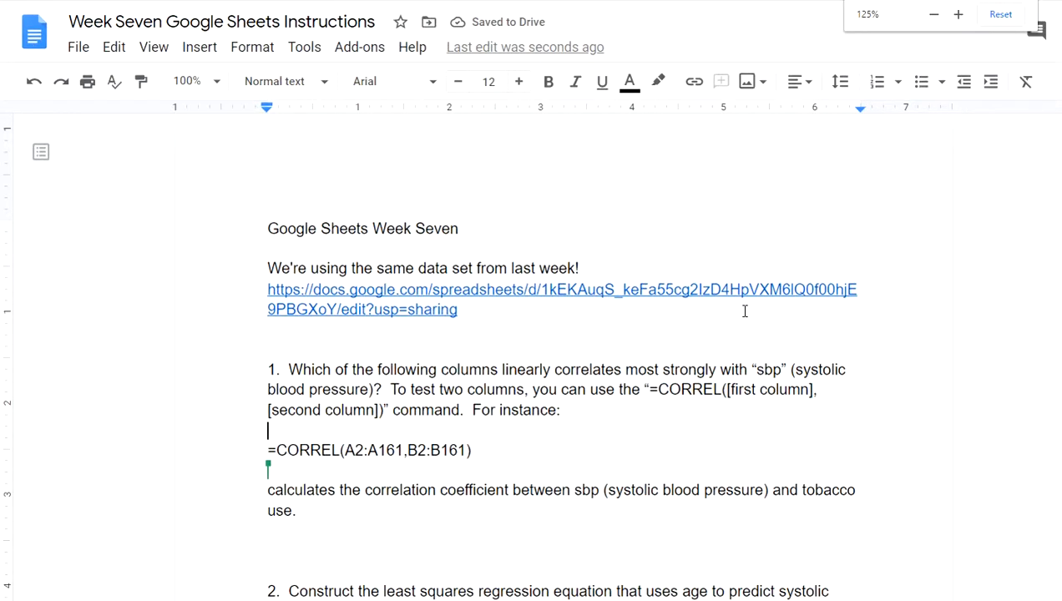
pyautogui.hotkey('ctrl', '+')
pyautogui.hotkey('ctrl', '+')
pyautogui.scroll(-3, 744, 314)
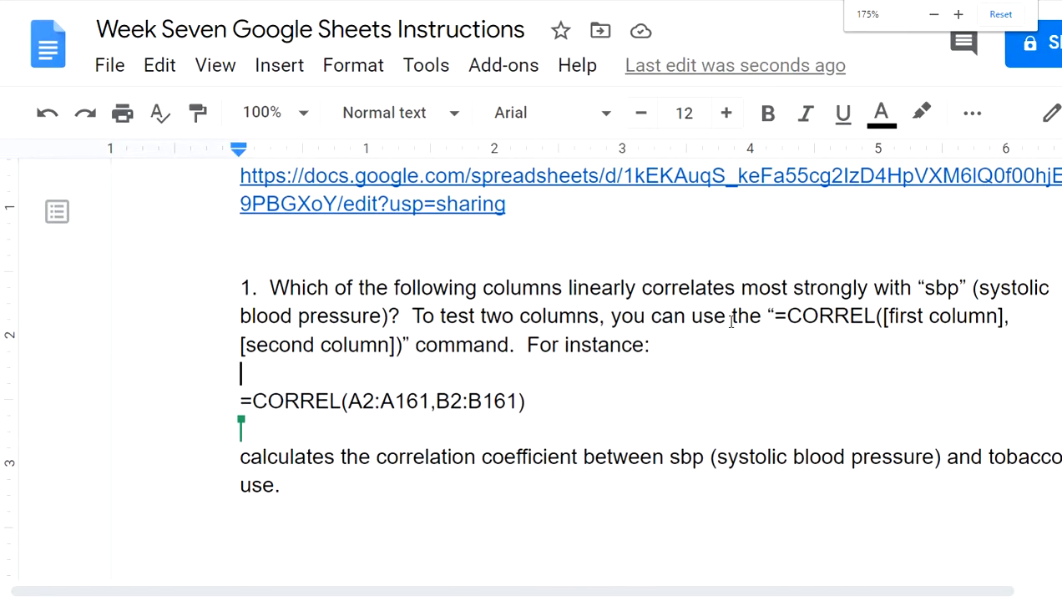
pyautogui.scroll(-2, 662, 375)
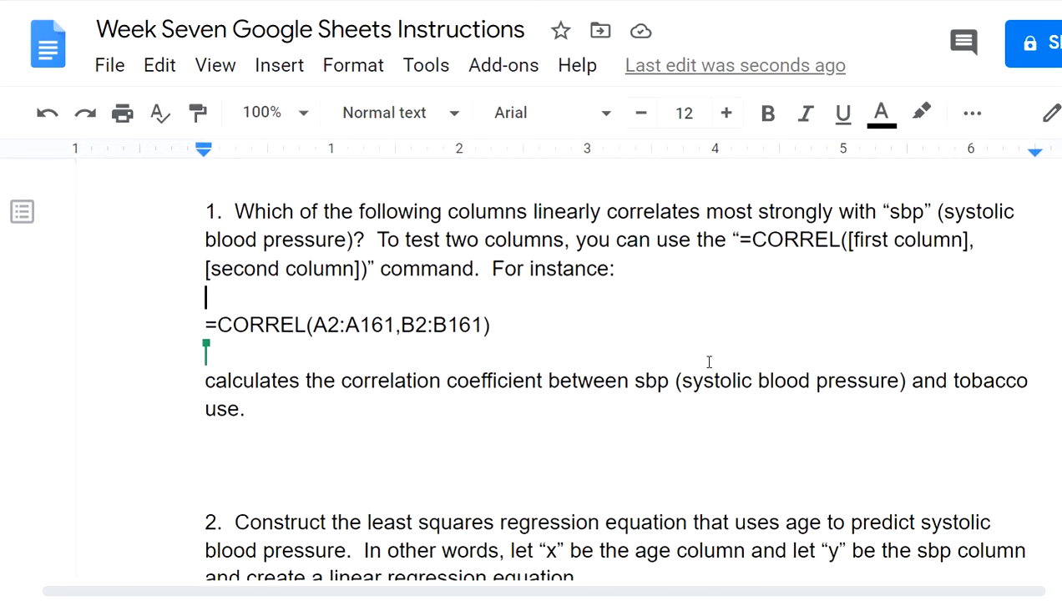
pyautogui.hscroll(1, 718, 331)
pyautogui.scroll(2, 730, 331)
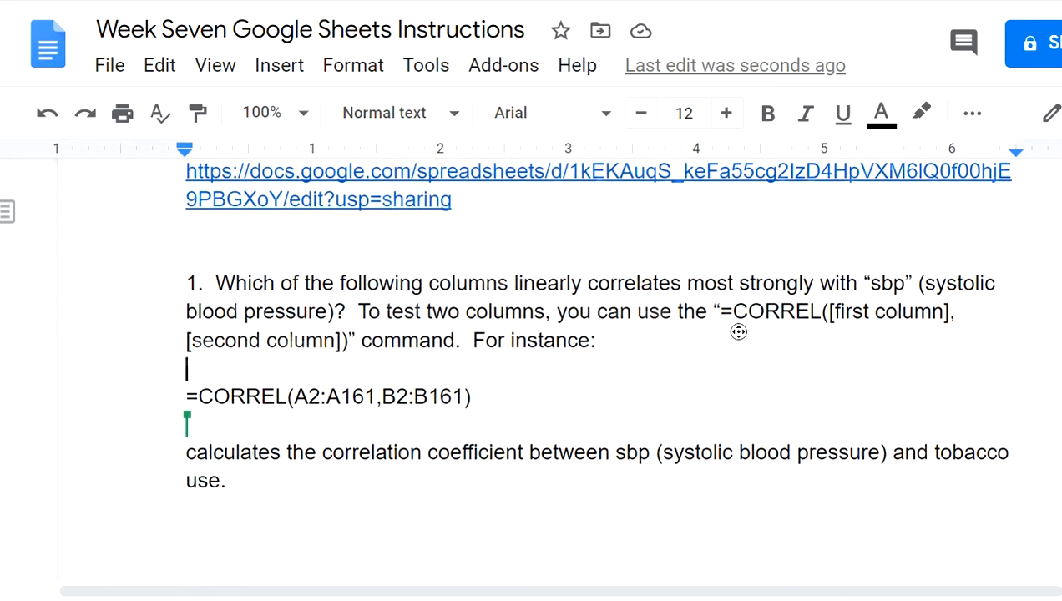
pyautogui.hscroll(3, 756, 339)
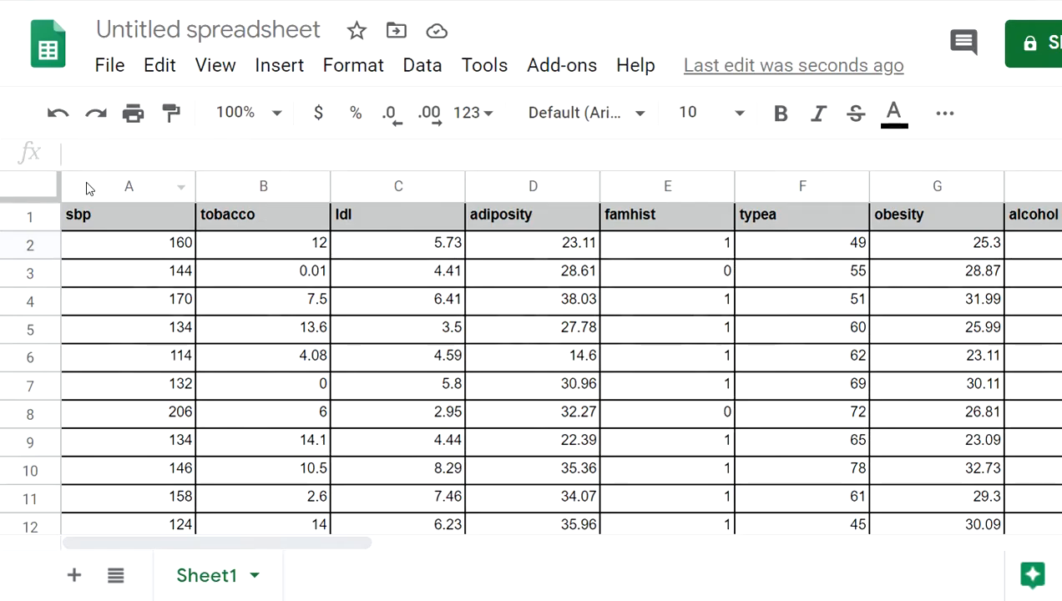
# Back in the data sheet, zoom the page out to fit more rows and columns
pyautogui.scroll(-1, 632, 273)
pyautogui.click(632, 272)
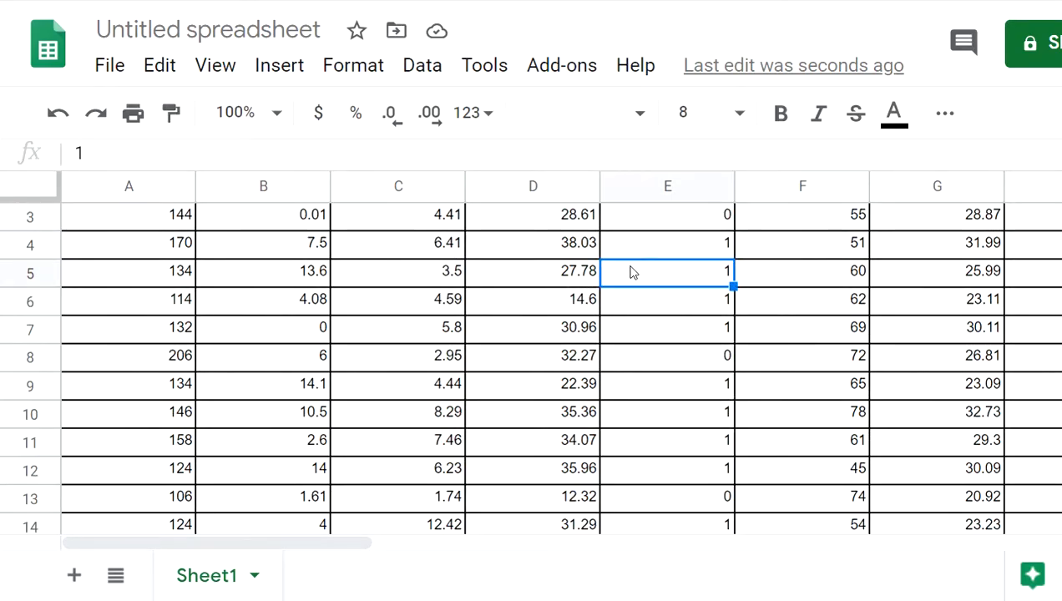
pyautogui.hotkey('ctrl', '-')
pyautogui.hotkey('ctrl', '-')
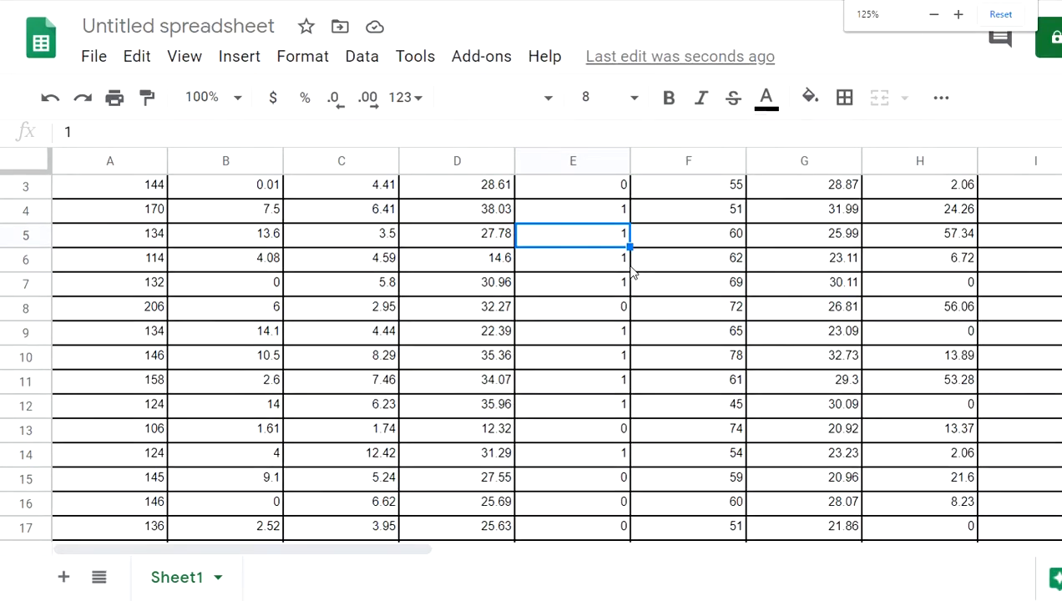
# Enter the label 'sbp with tobacco' in cell J1
pyautogui.scroll(1, 622, 276)
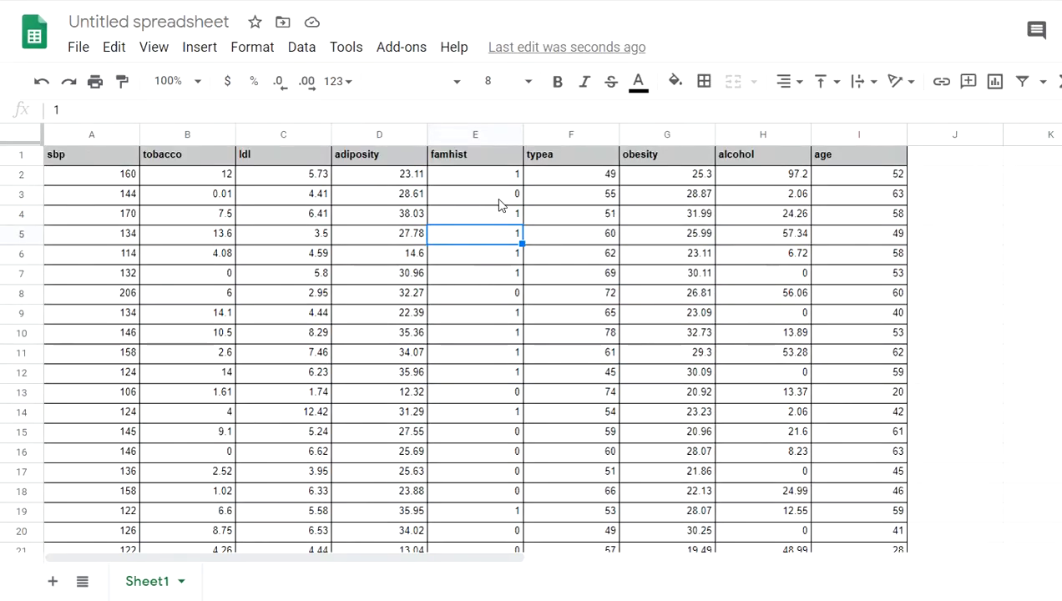
pyautogui.click(931, 179)
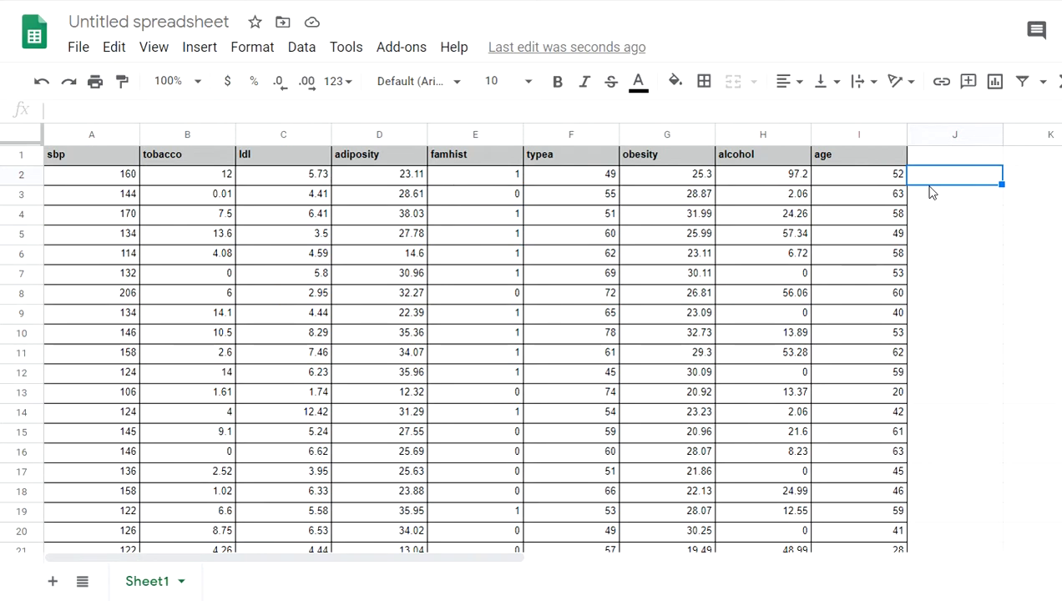
pyautogui.press('Up')
pyautogui.write('sb')
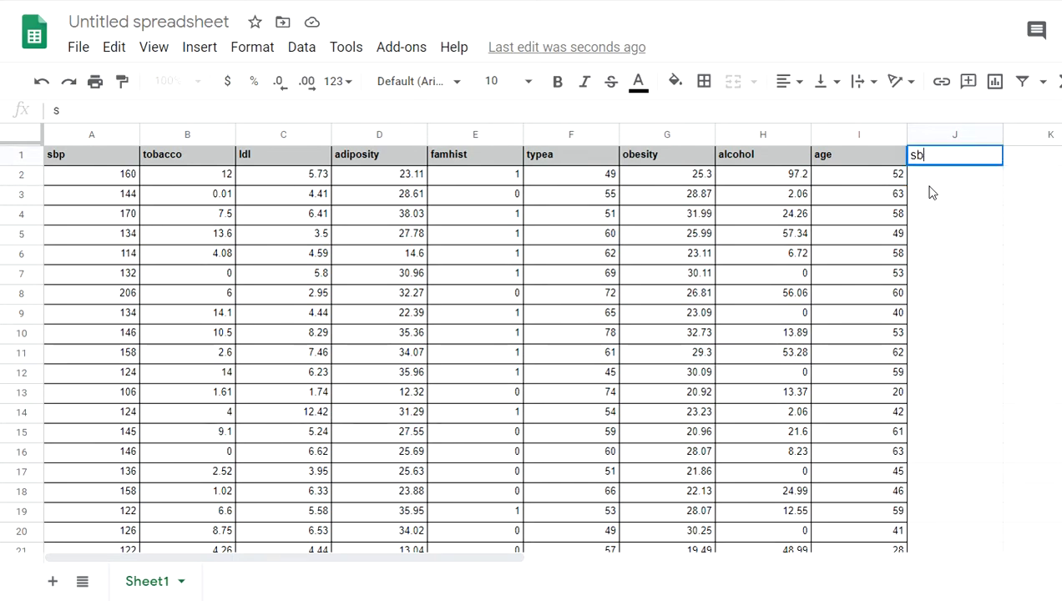
pyautogui.write('p with tobacco')
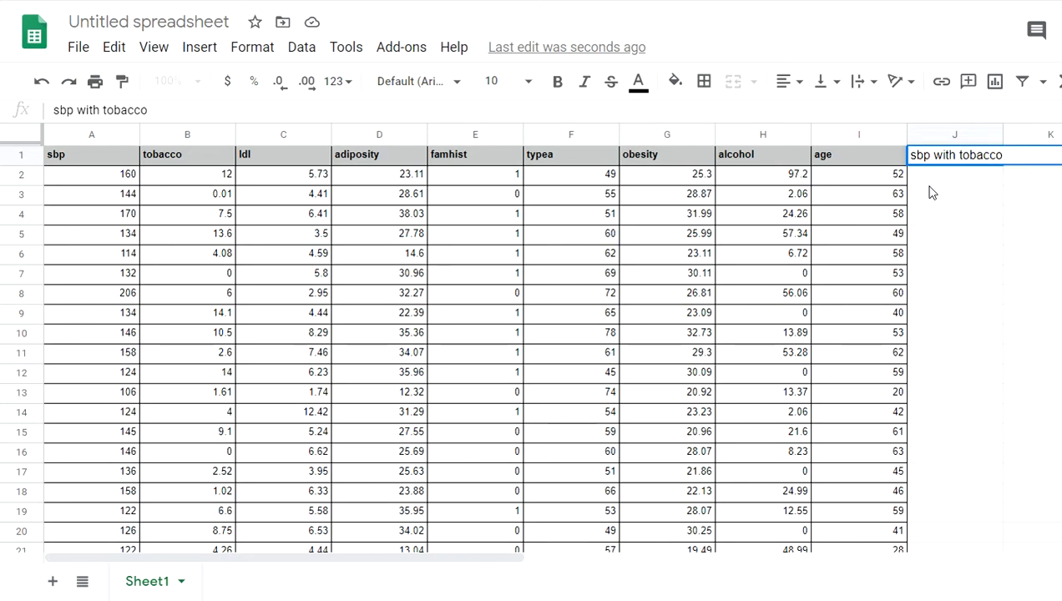
pyautogui.press('Return')
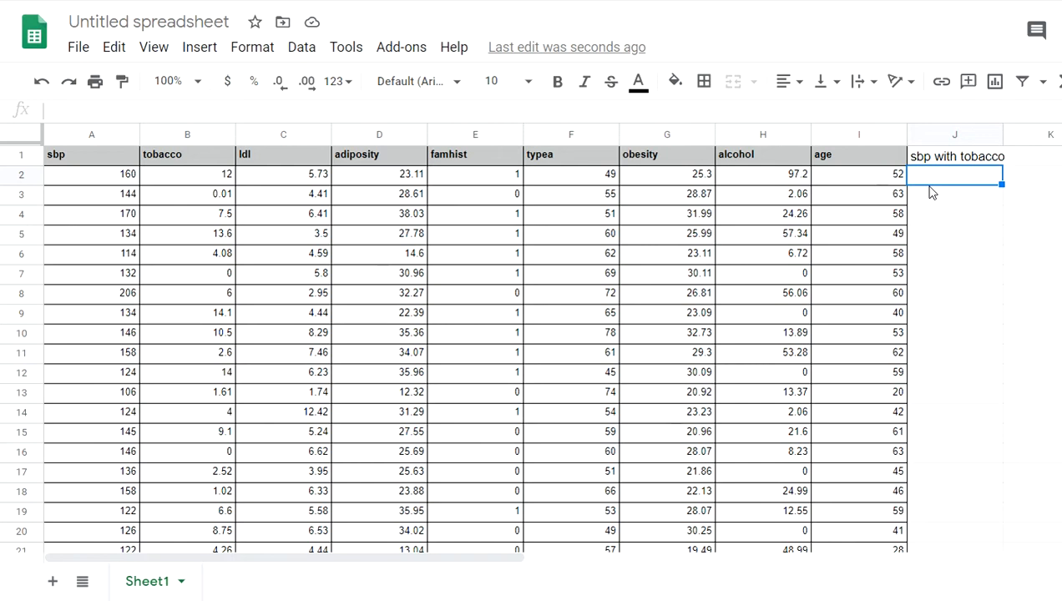
# Enter =correl(A2:A161,B2:B161) in J2, returning the sbp–tobacco correlation 0.1487555086
pyautogui.write('=correl')
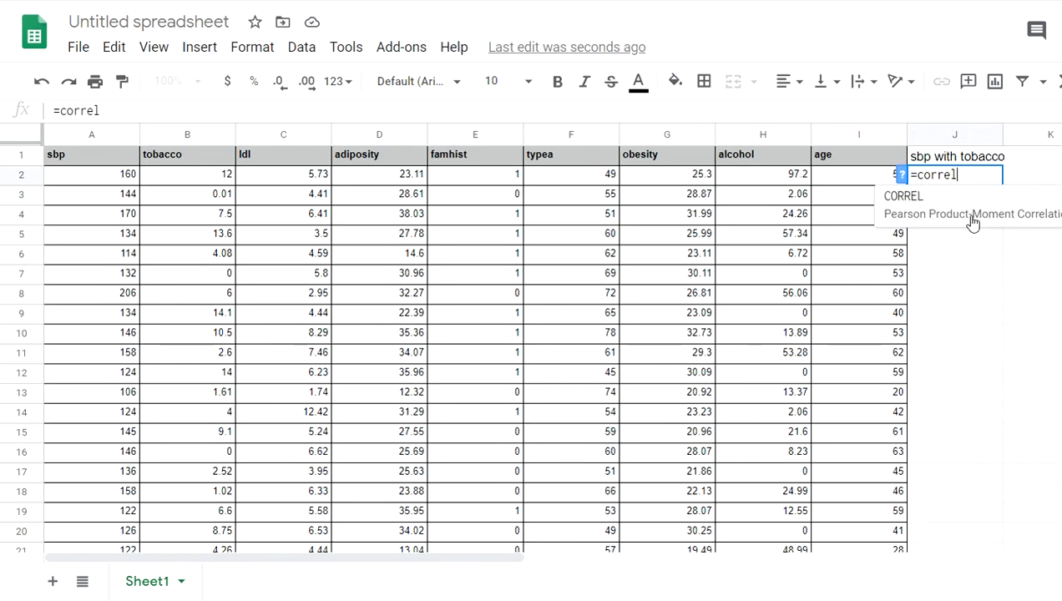
pyautogui.write('(')
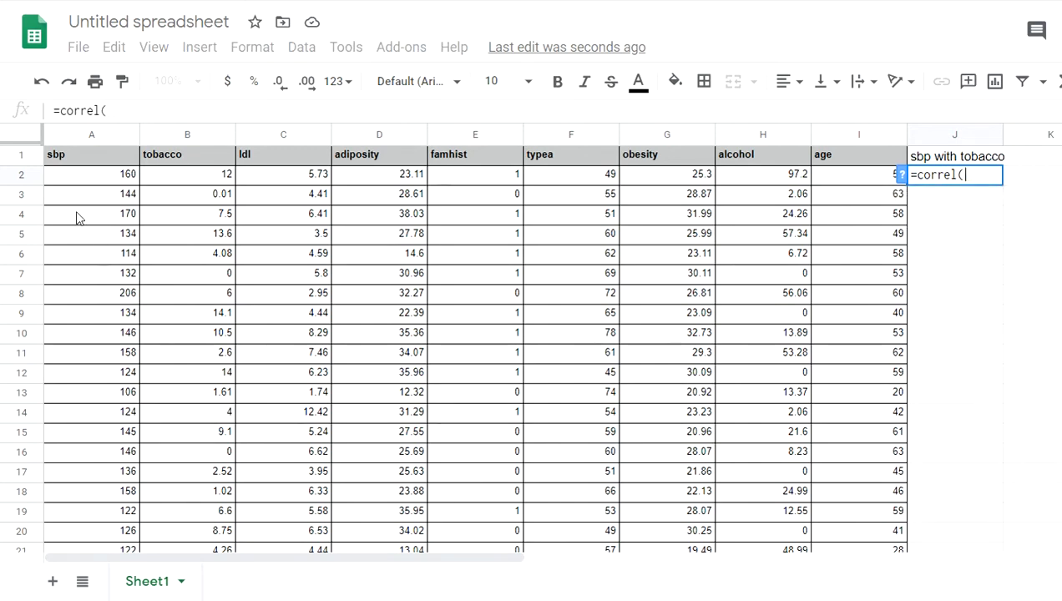
pyautogui.moveTo(85, 178)
pyautogui.mouseDown()
pyautogui.moveTo(92, 551)
pyautogui.moveTo(123, 458)
pyautogui.moveTo(85, 165)
pyautogui.mouseUp()
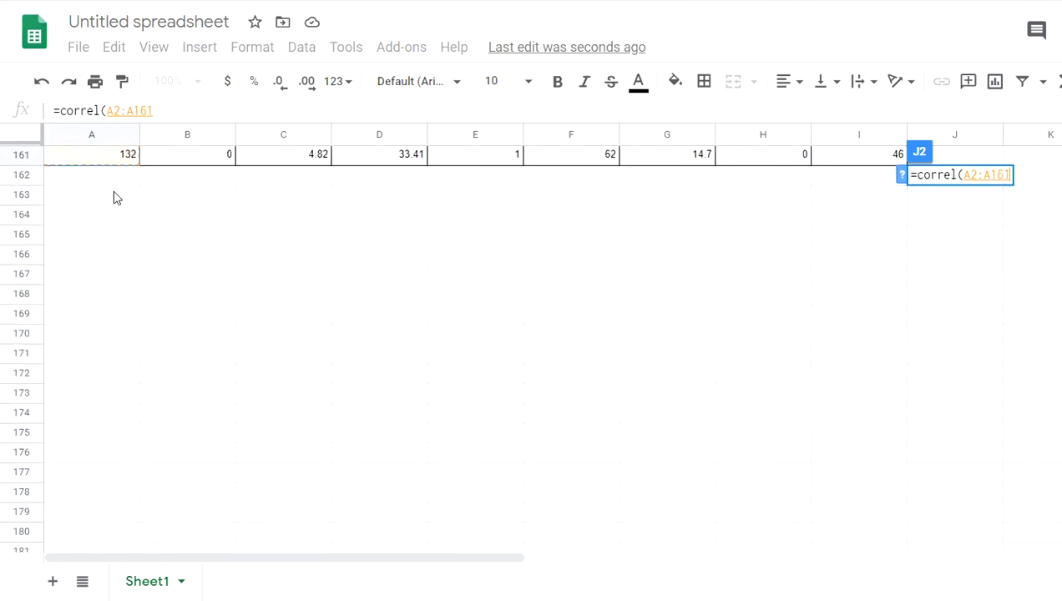
pyautogui.scroll(15, 152, 297)
pyautogui.scroll(20, 218, 297)
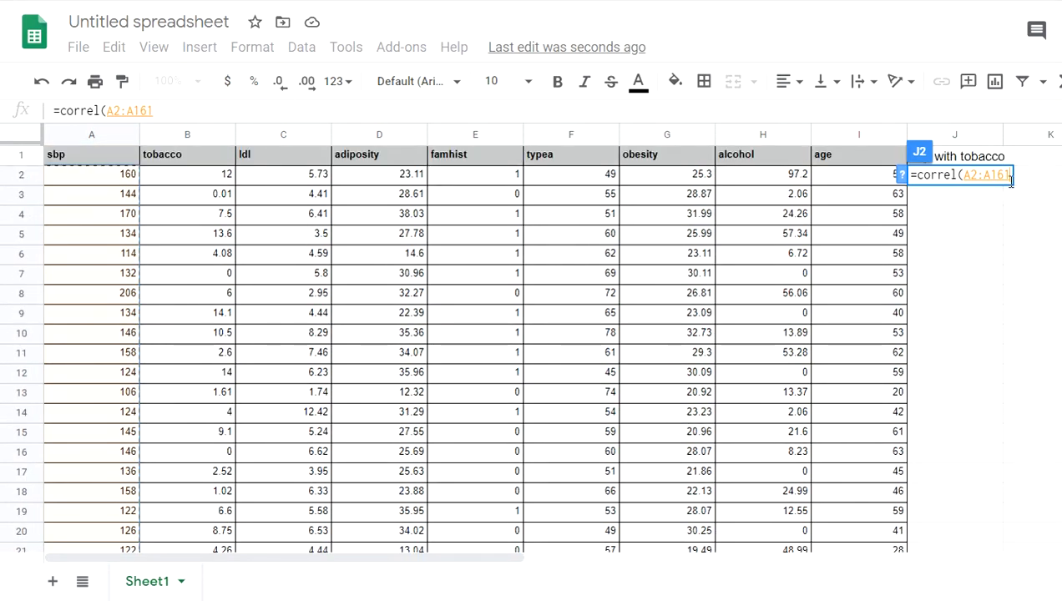
pyautogui.write(',')
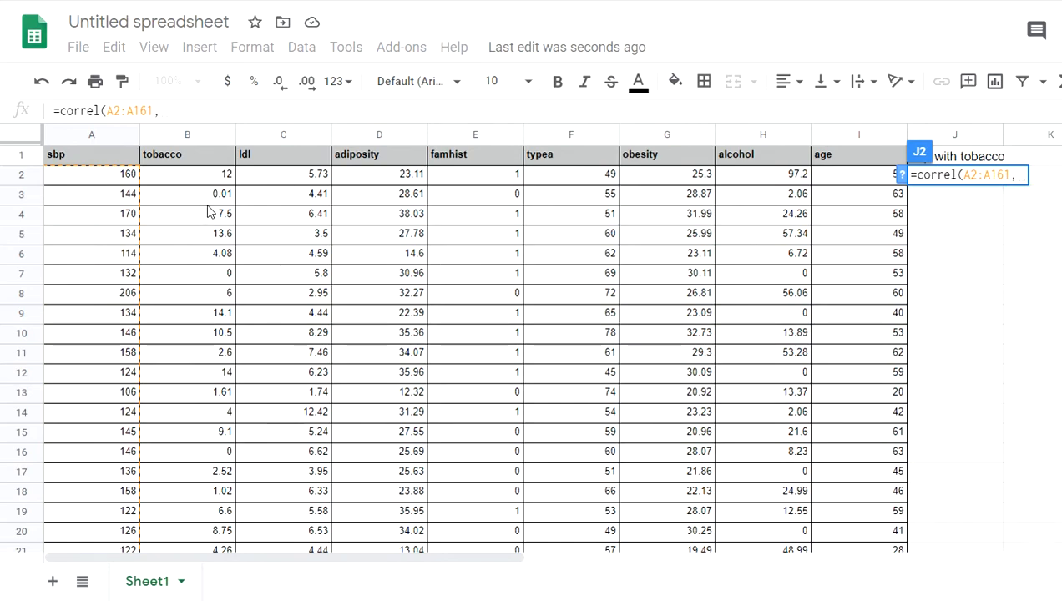
pyautogui.click(213, 176)
pyautogui.moveTo(214, 176)
pyautogui.mouseDown()
pyautogui.moveTo(209, 594)
pyautogui.moveTo(234, 242)
pyautogui.moveTo(220, 174)
pyautogui.mouseUp()
pyautogui.scroll(10, 409, 307)
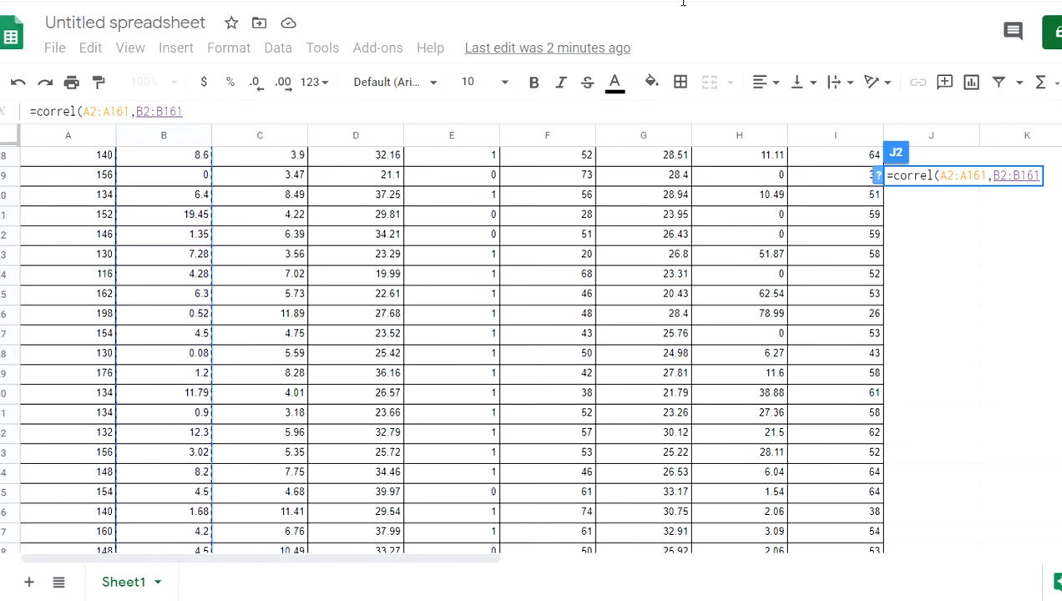
pyautogui.click(1036, 176)
pyautogui.write(')')
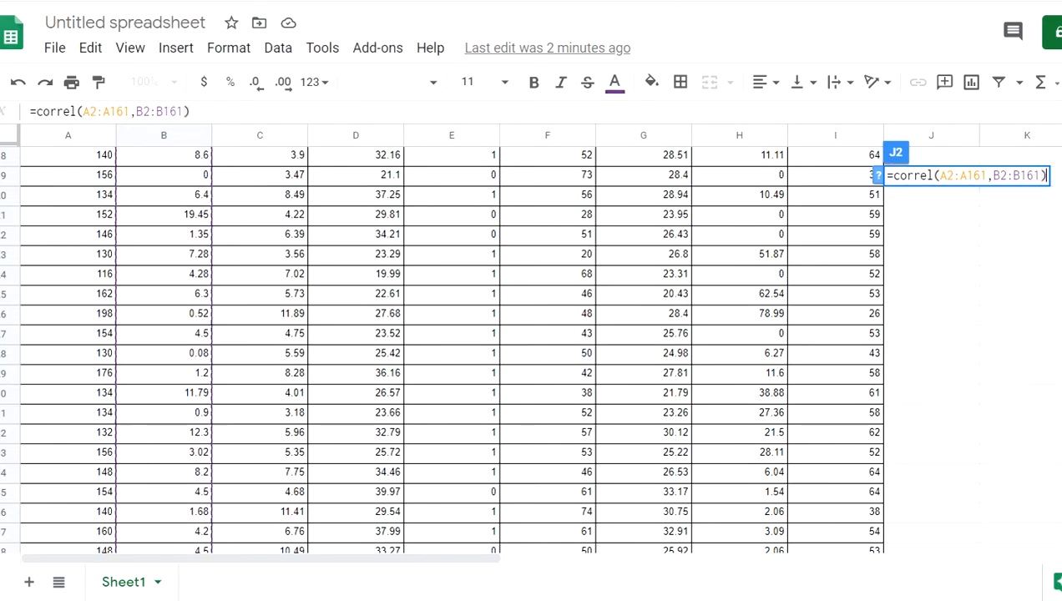
pyautogui.press('Return')
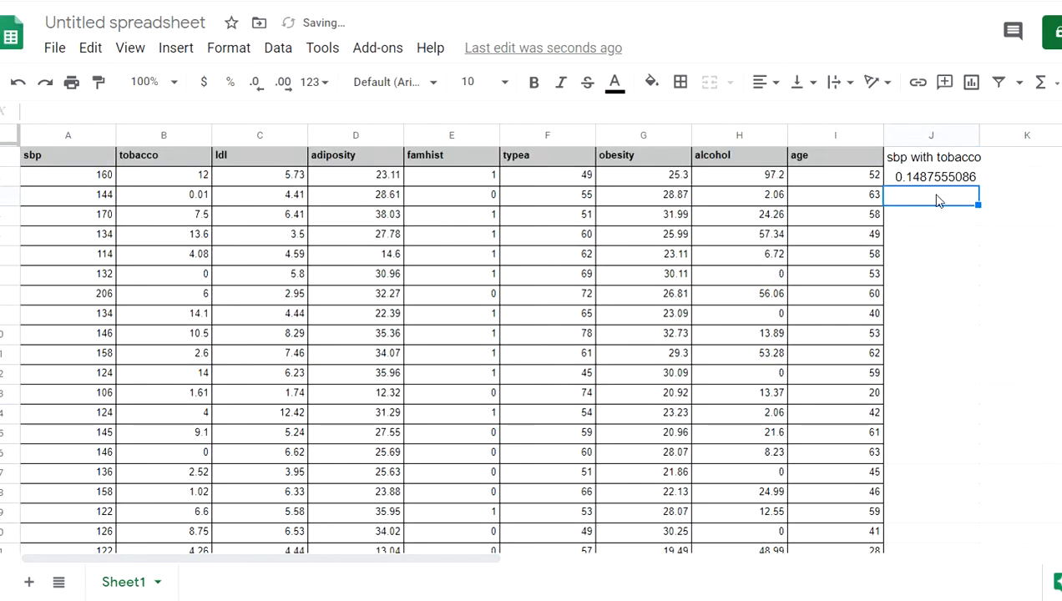
pyautogui.press('Up')
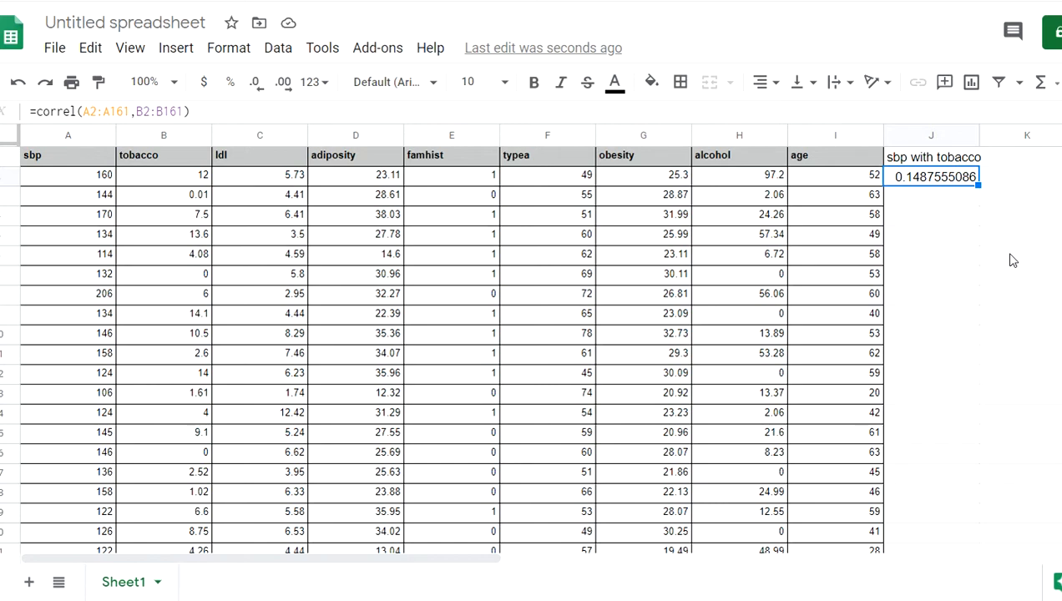
# Label cell J4 'sbp ldl'
pyautogui.press('Down')
pyautogui.press('Down')
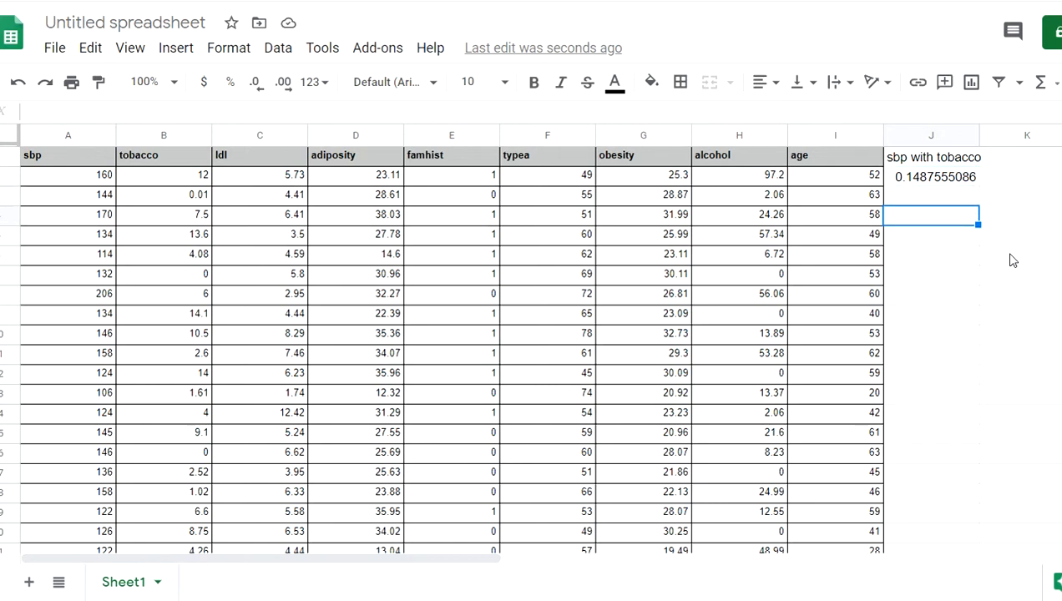
pyautogui.write('sbp')
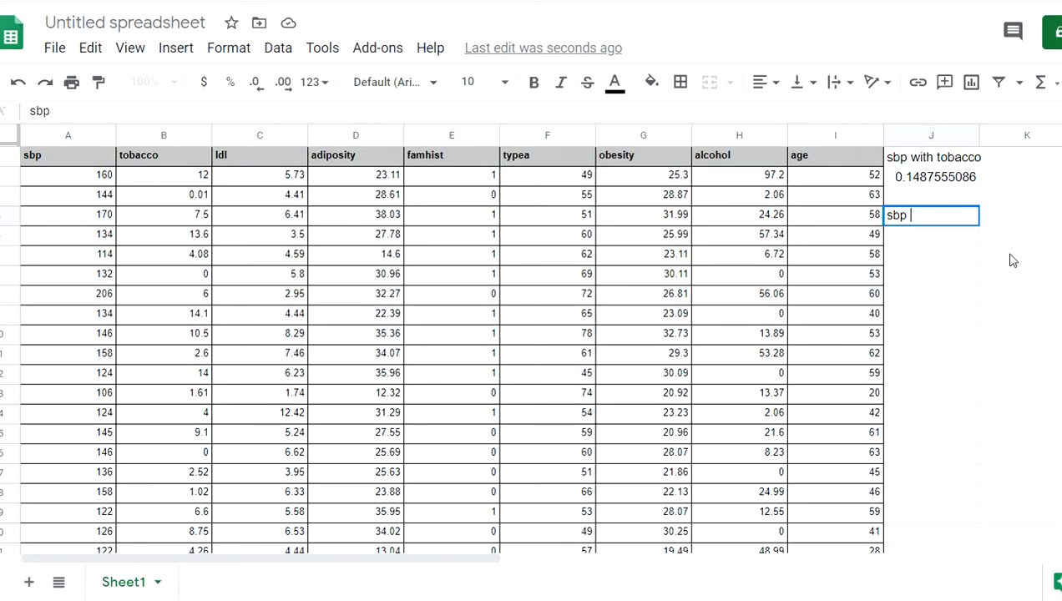
pyautogui.write(' ldl')
pyautogui.press('Return')
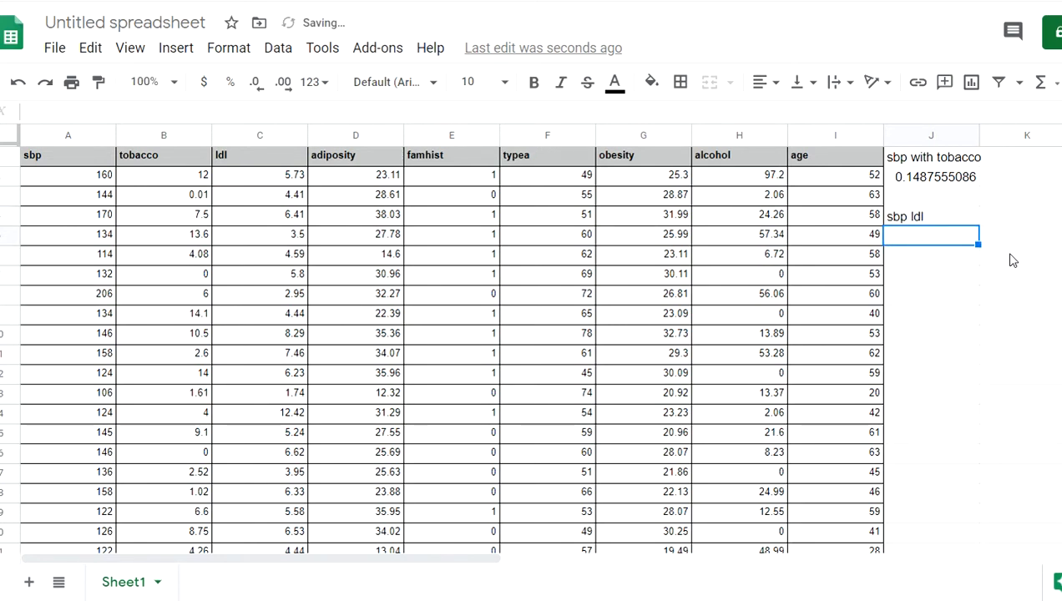
# Enter =correl(a2:a161,c2:c161) in J5, returning 0.06501352091
pyautogui.write('=')
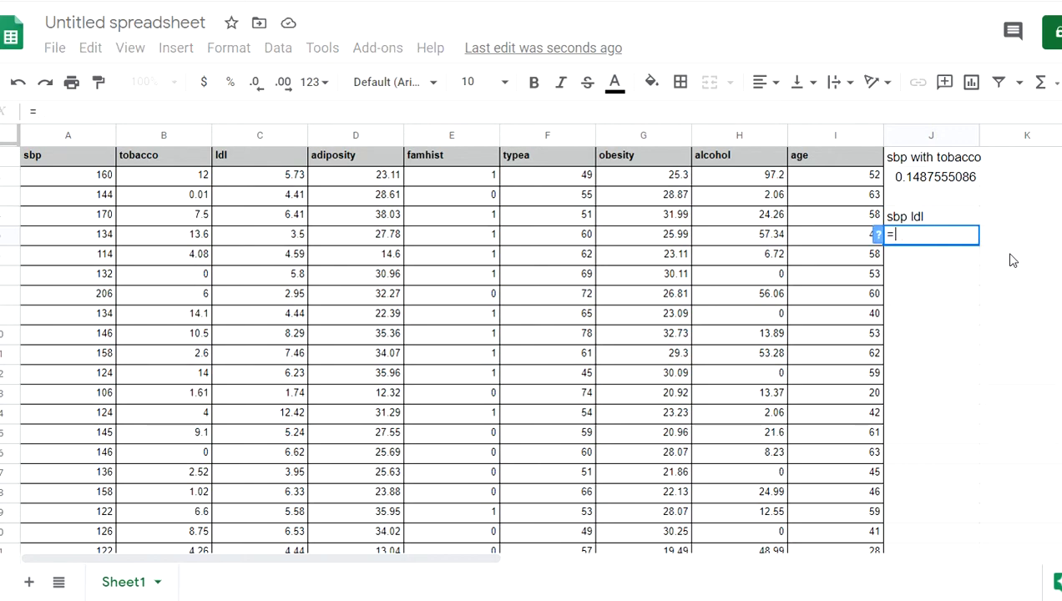
pyautogui.write('correl(')
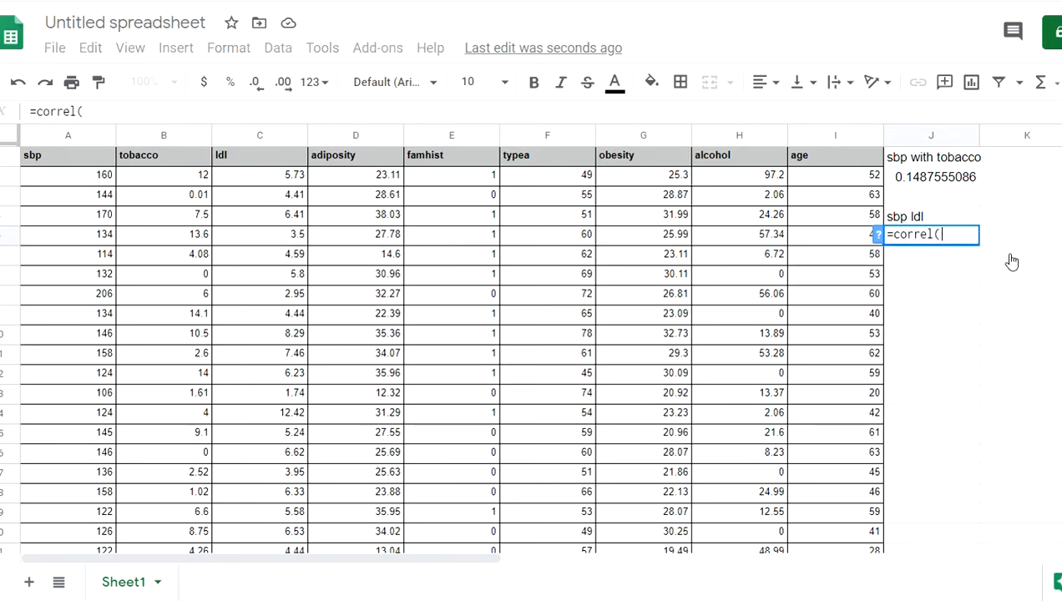
pyautogui.write('a2:a')
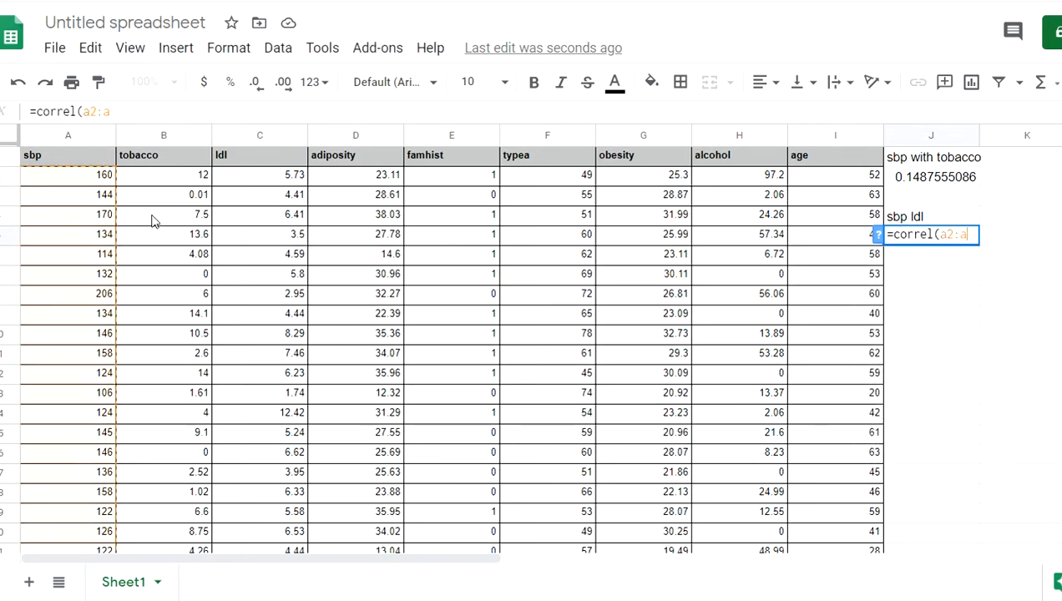
pyautogui.write('161')
pyautogui.scroll(-10, 185, 228)
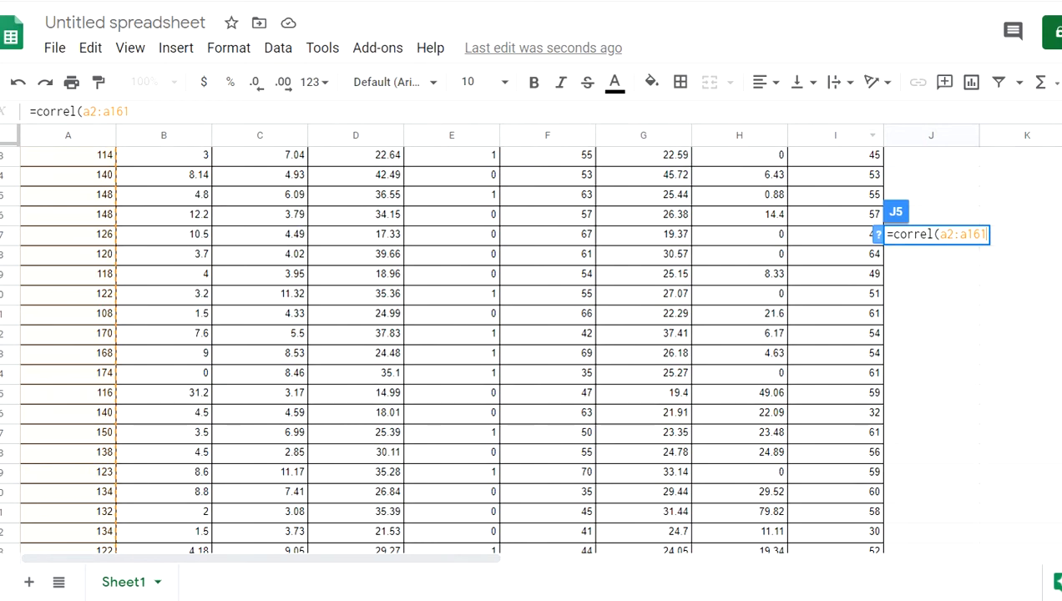
pyautogui.scroll(10, 451, 351)
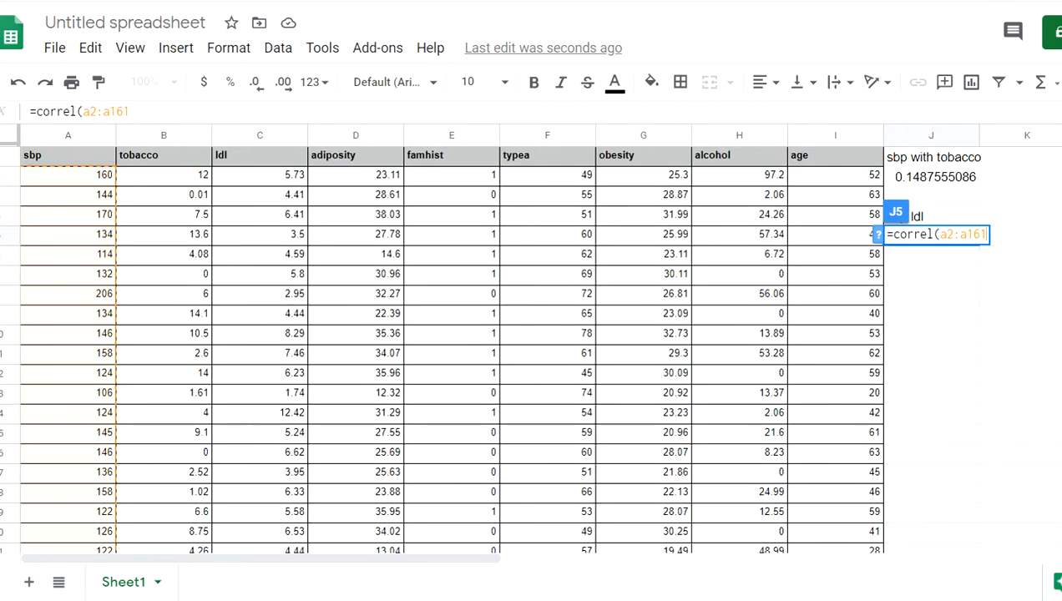
pyautogui.write(',')
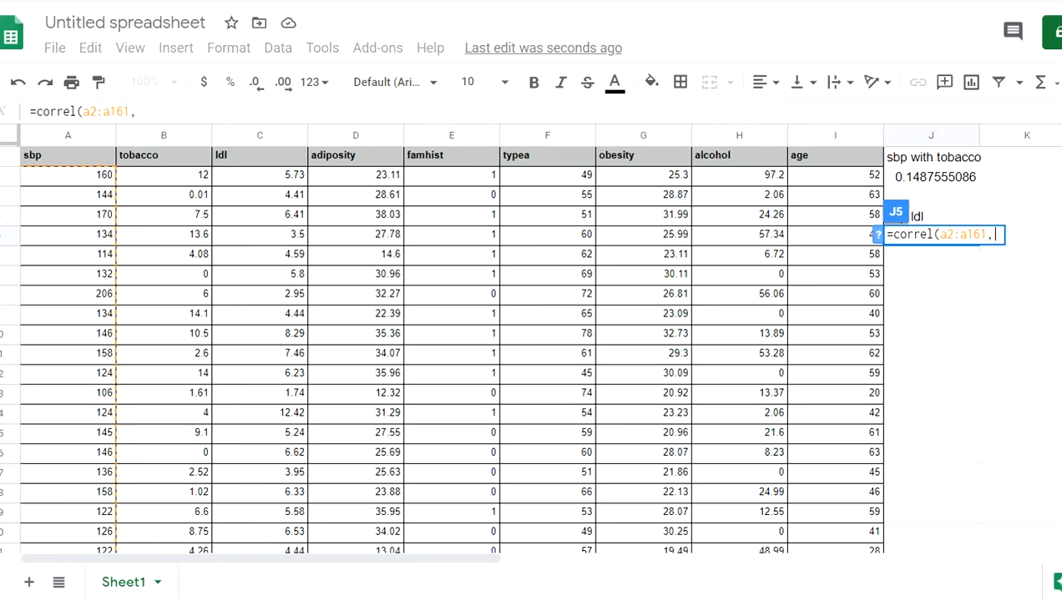
pyautogui.write('c2')
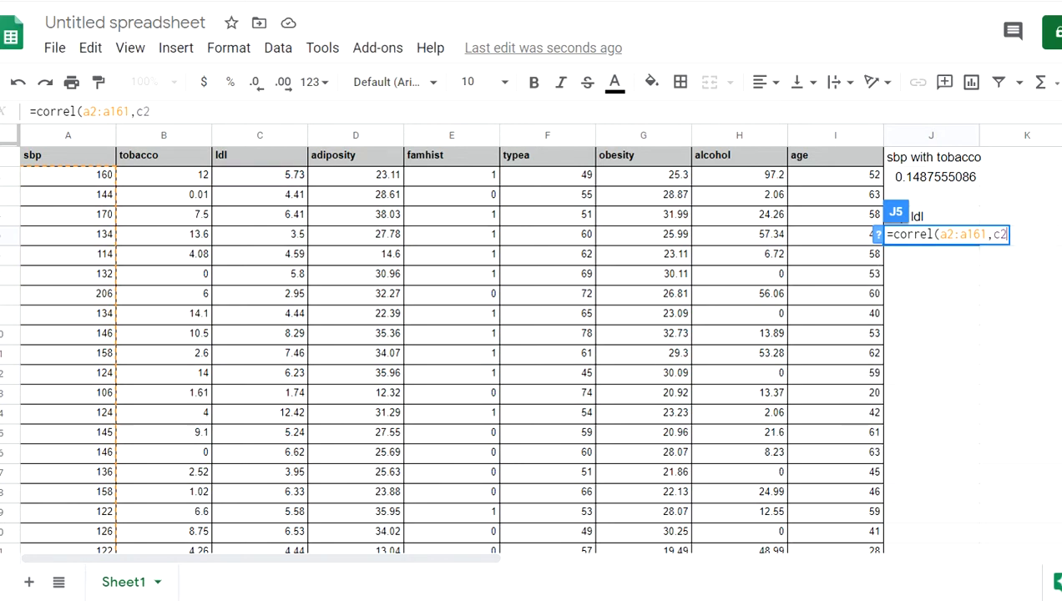
pyautogui.write(':c161')
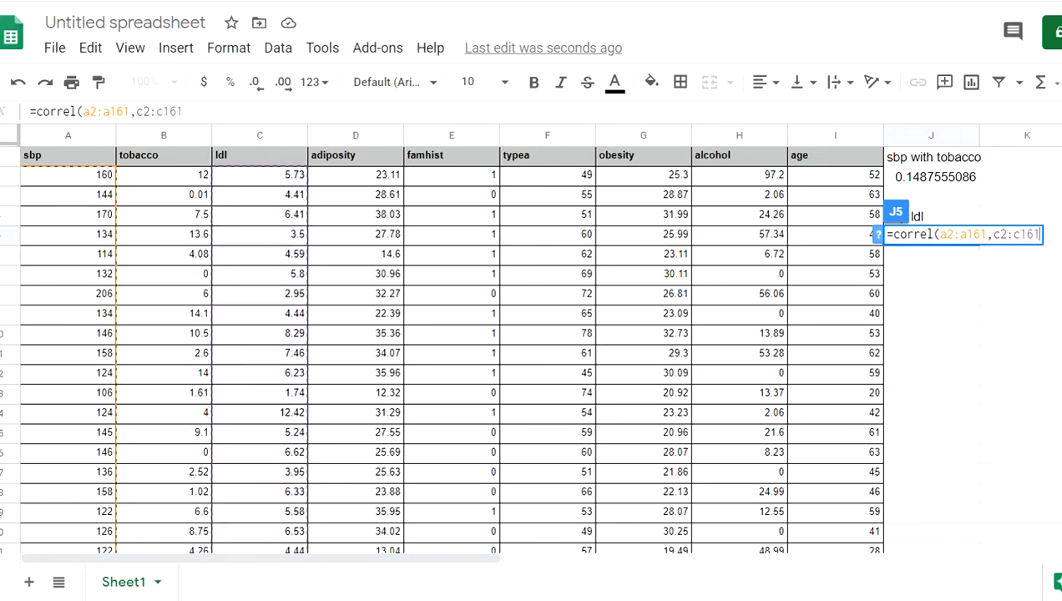
pyautogui.write(')')
pyautogui.press('Return')
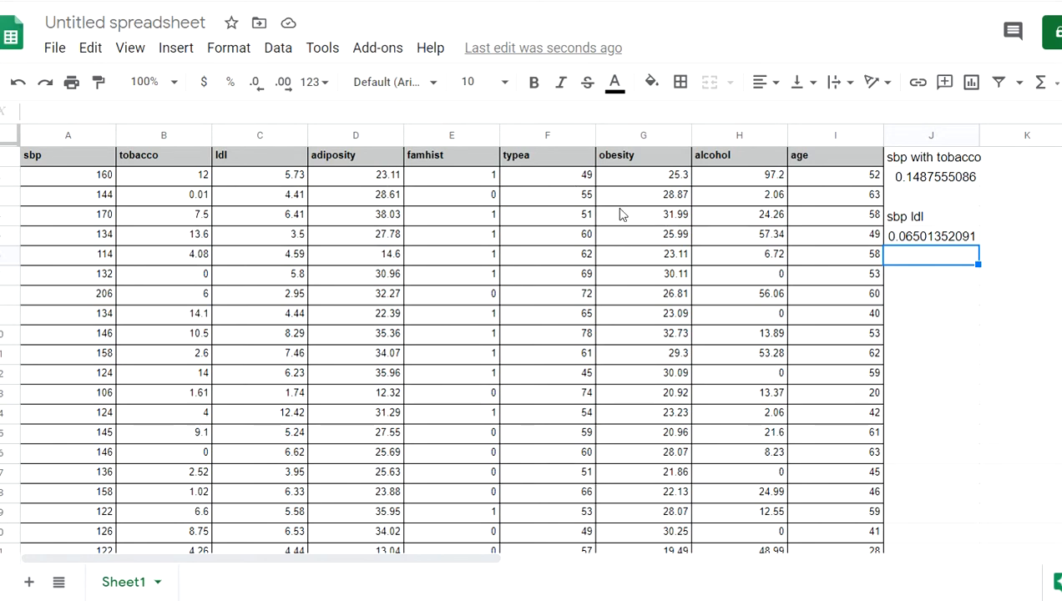
# Return to the instructions document and scroll to question 2 on the SLOPE and INTERCEPT regression
pyautogui.click(935, 282)
pyautogui.hotkey('ctrl', 'shift', 'Tab')
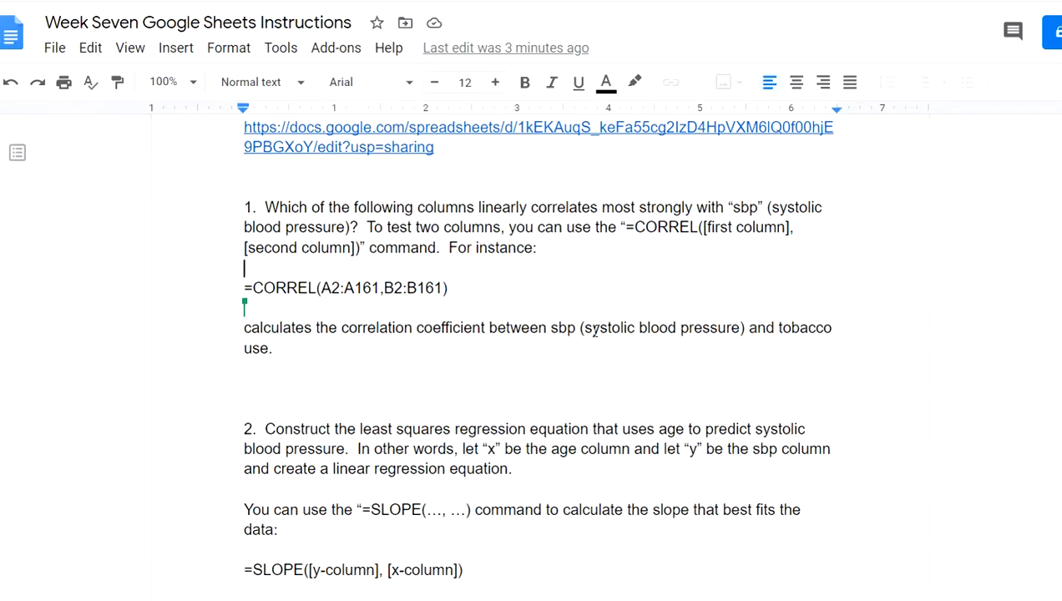
pyautogui.click(468, 366)
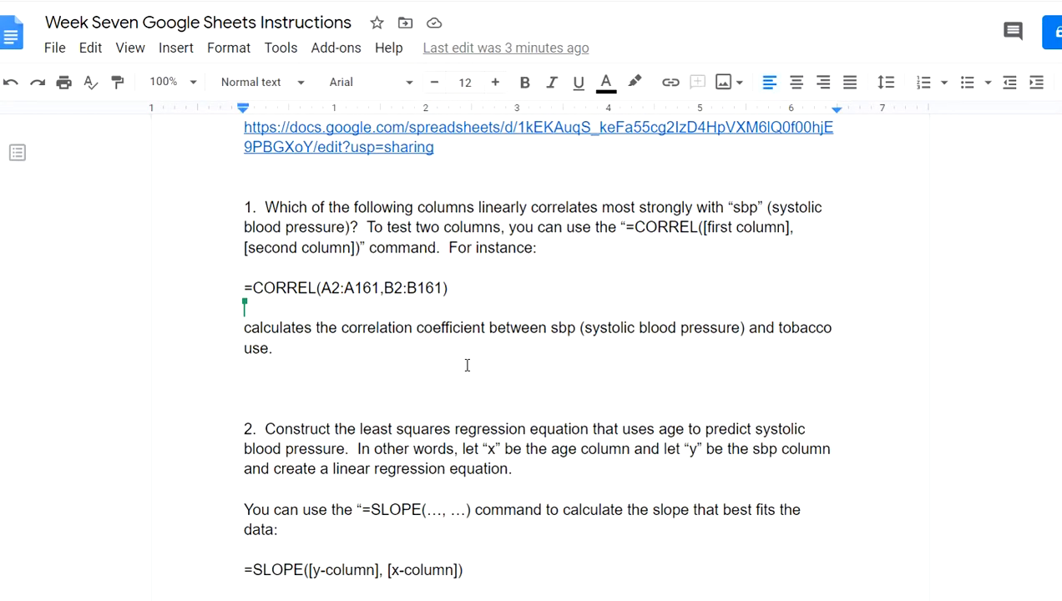
pyautogui.hotkey('ctrl', 'Tab')
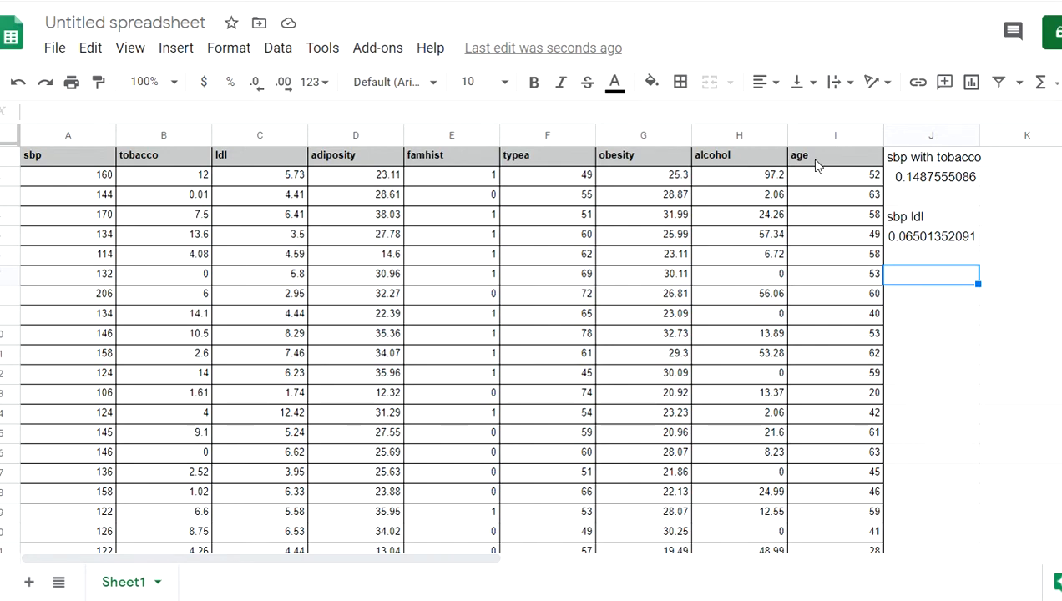
pyautogui.hotkey('ctrl', 'shift', 'Tab')
pyautogui.scroll(-3, 716, 311)
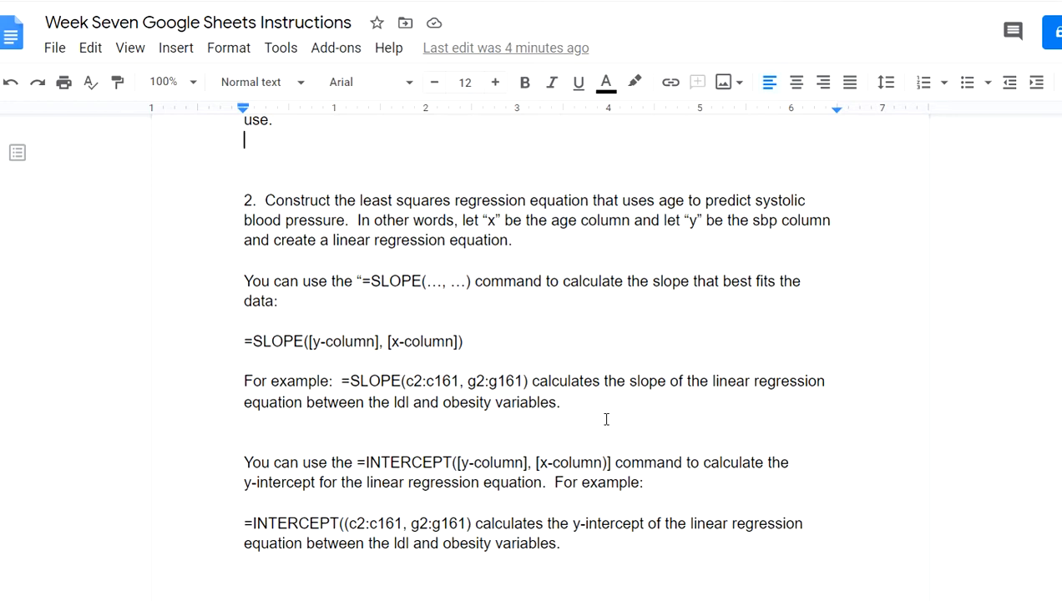
# Type 'y = mx + b' on the empty line below the INTERCEPT example, reworking the m
pyautogui.scroll(-2, 605, 418)
pyautogui.moveTo(605, 418); pyautogui.dragTo(661, 448)
pyautogui.click(660, 447)
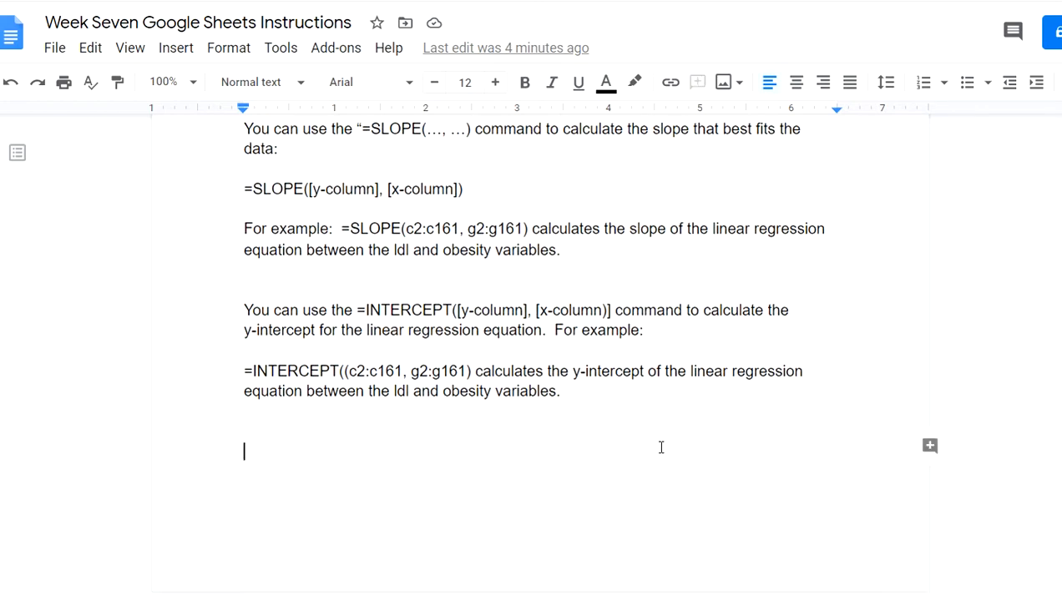
pyautogui.write('y = mx + b')
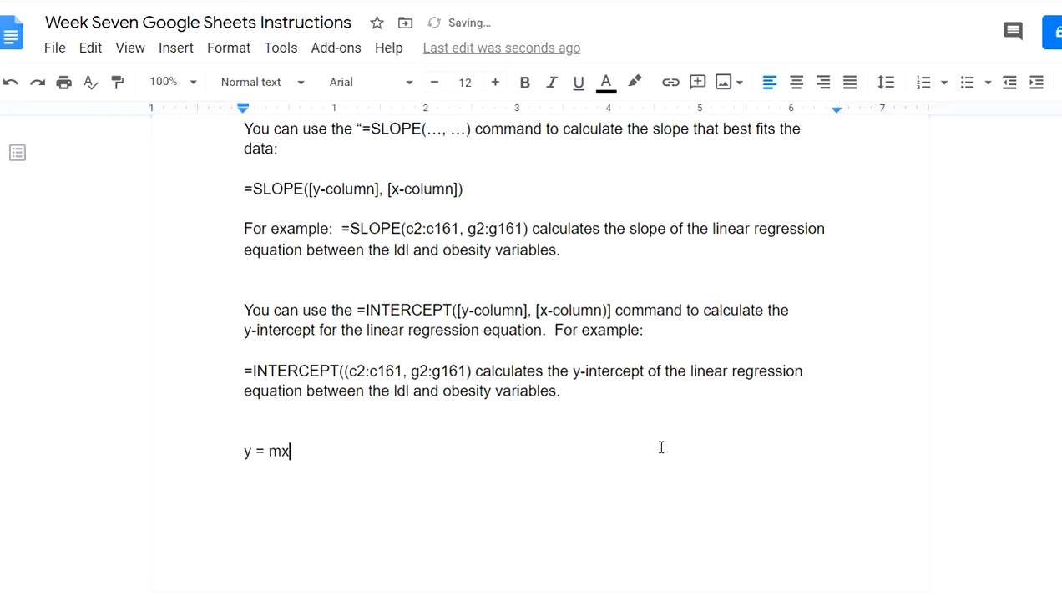
pyautogui.click(278, 451)
pyautogui.press('BackSpace')
pyautogui.write('a')
pyautogui.hotkey('shift', 'Left')
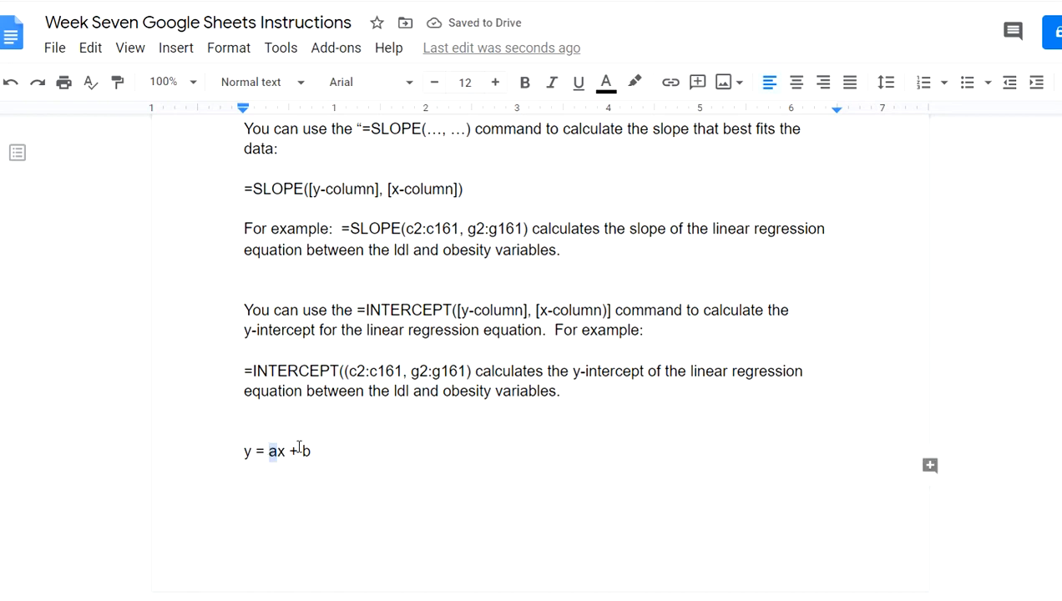
pyautogui.write('m')
# Delete the y = mx + b equation line from the document again
pyautogui.press('End')
pyautogui.hotkey('shift', 'Left')
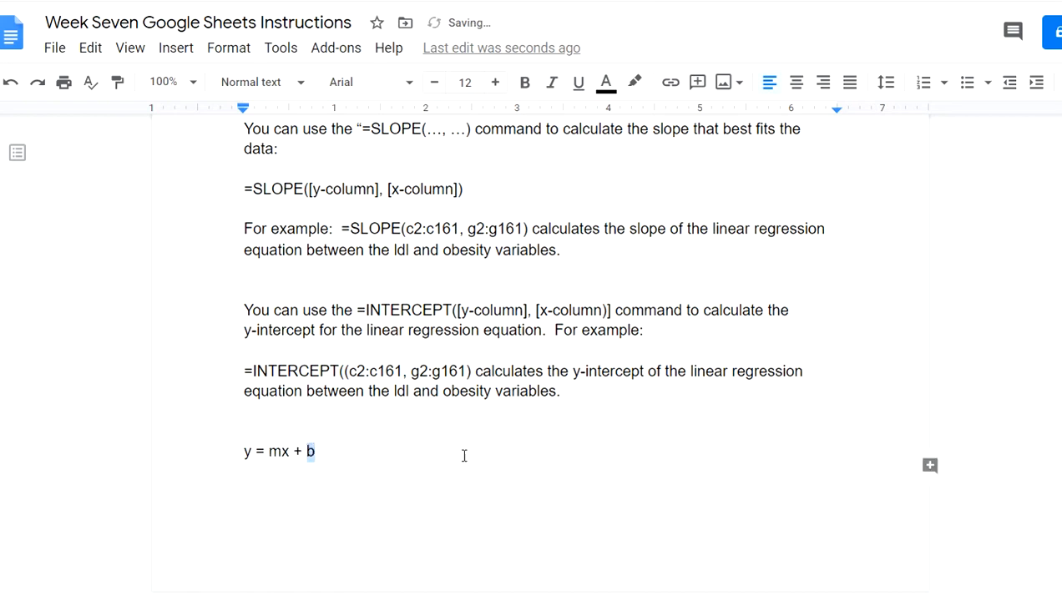
pyautogui.moveTo(480, 456); pyautogui.dragTo(254, 453)
pyautogui.press('BackSpace')
pyautogui.press('BackSpace')
pyautogui.tripleClick(323, 451)
pyautogui.press('BackSpace')
# Back in the spreadsheet, select cell J11 for the slope label
pyautogui.scroll(10, 474, 449)
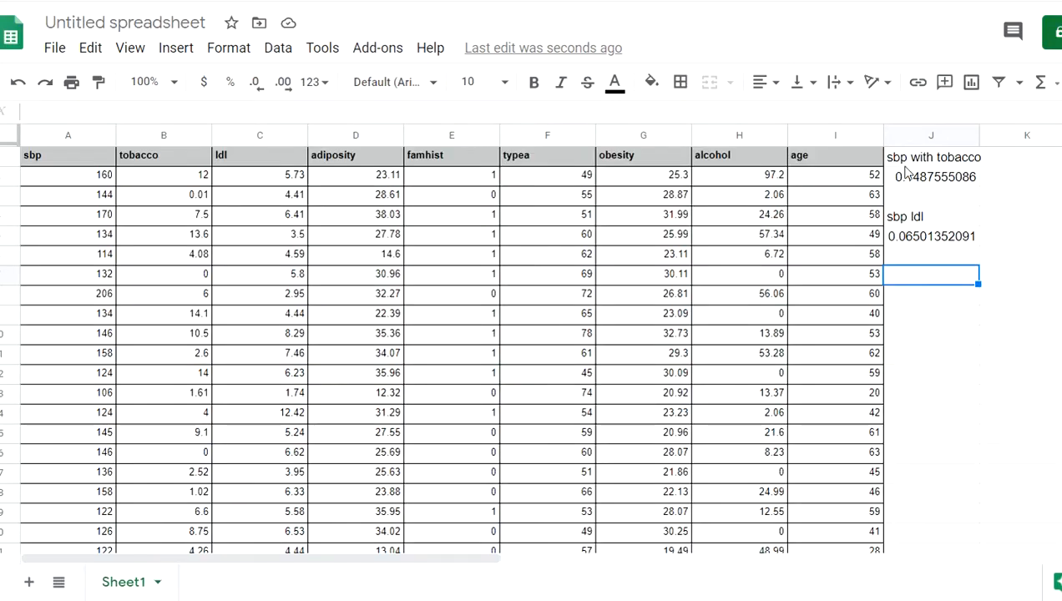
pyautogui.click(929, 321)
pyautogui.click(939, 350)
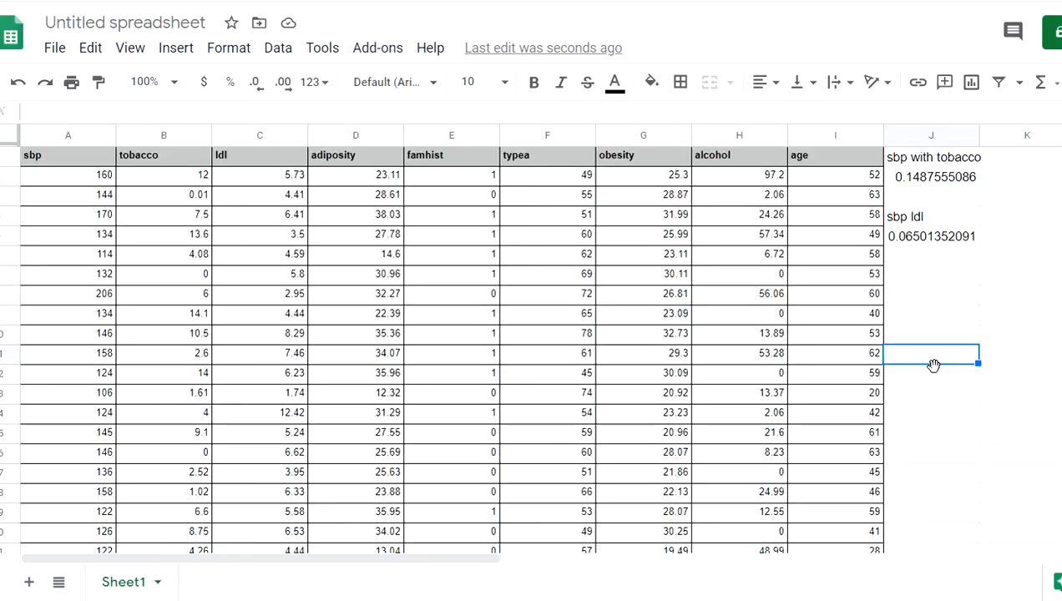
# Enter the label 'slope' in J11, then scroll the instructions to the regression section
pyautogui.write('slope')
pyautogui.press('Return')
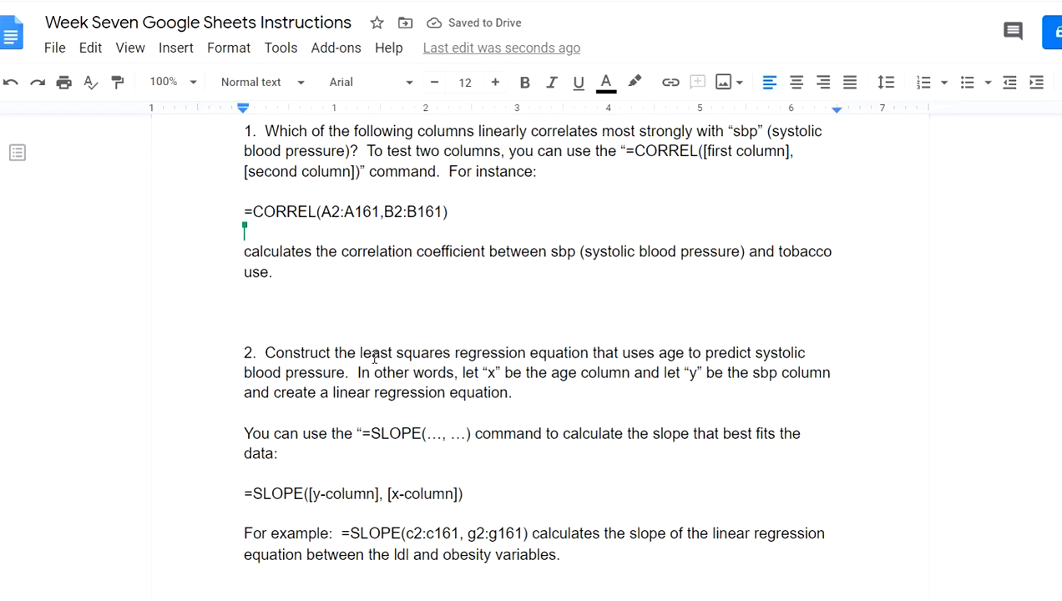
pyautogui.scroll(-1, 341, 379)
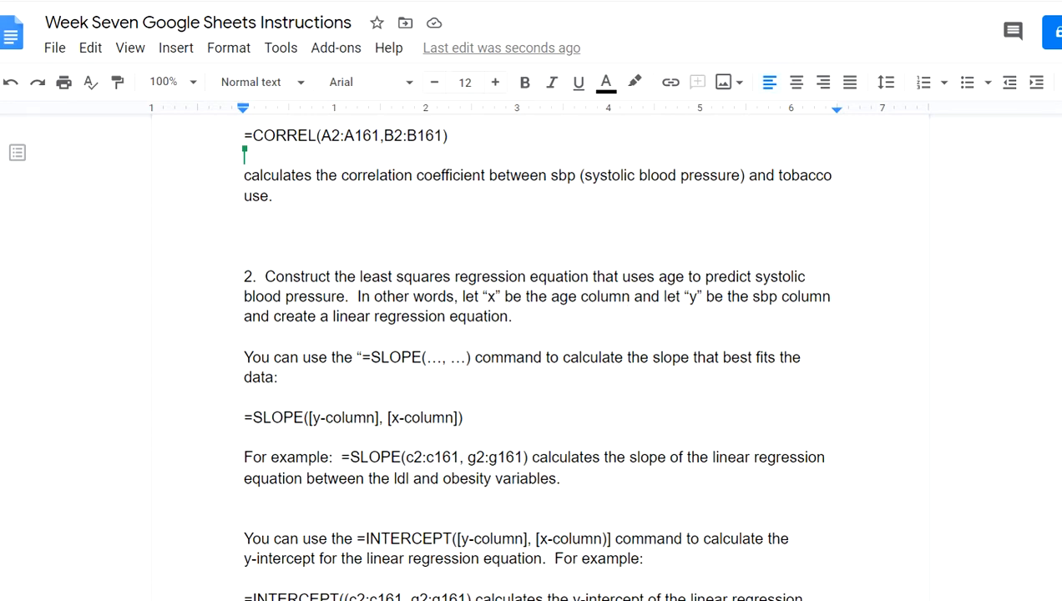
# Enter =slope(a2:a161,i2:i161) in J12, giving 0.6527763865
pyautogui.hotkey('ctrl', 'Tab')
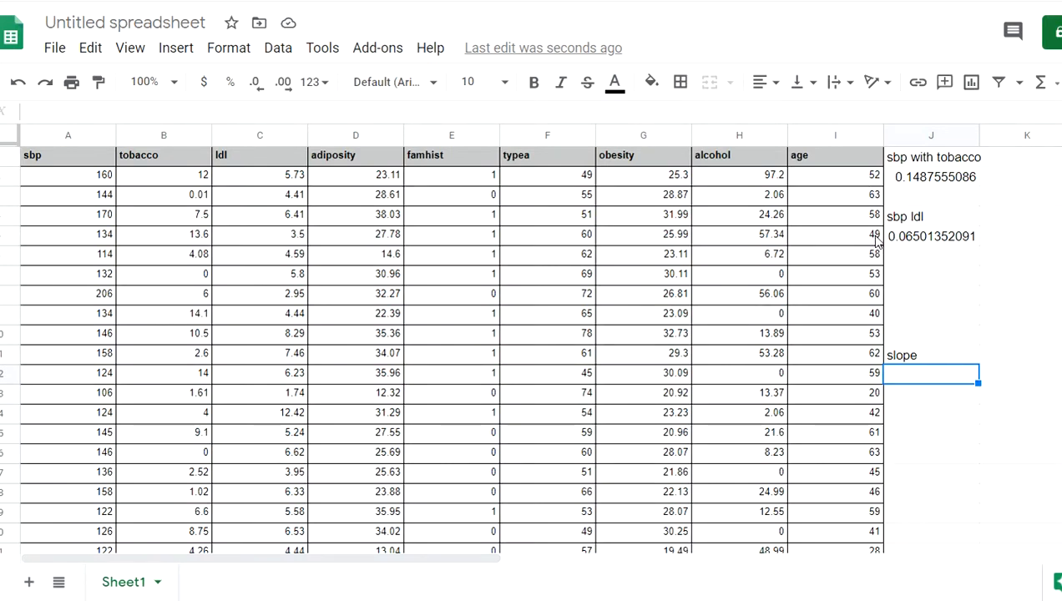
pyautogui.write('=')
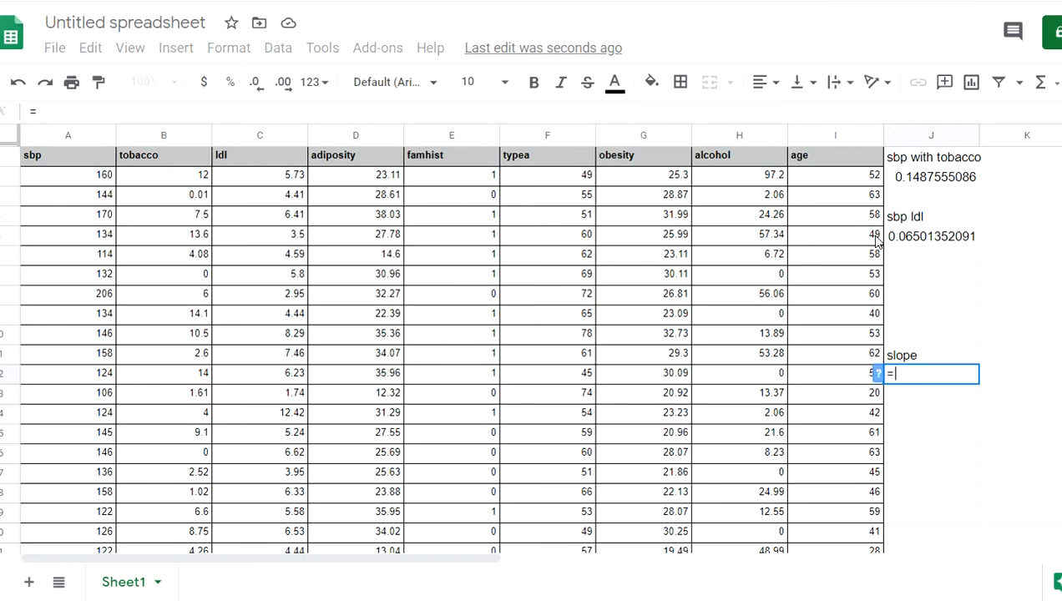
pyautogui.write('slope')
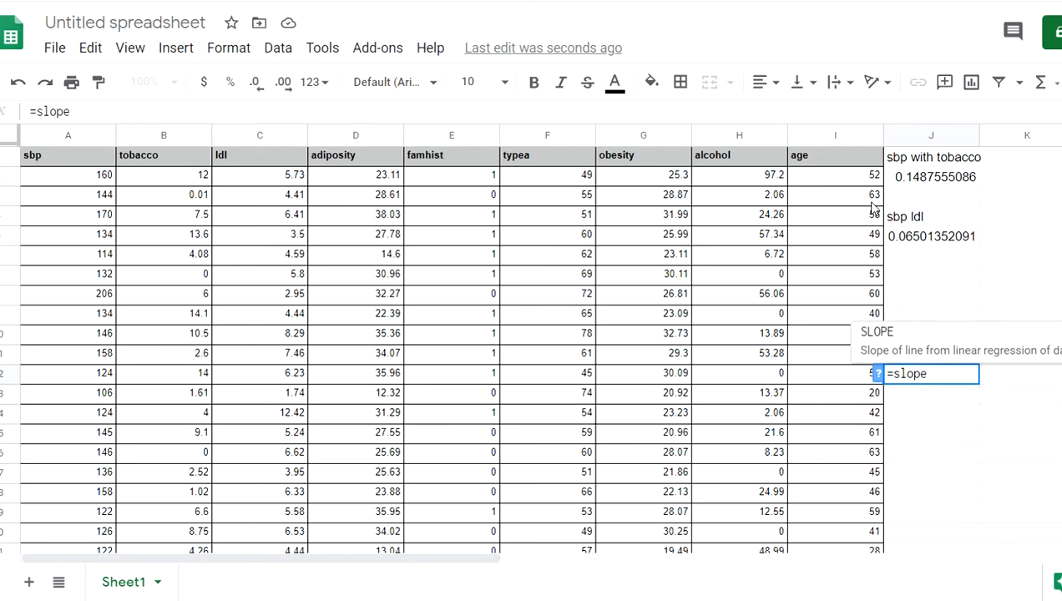
pyautogui.write('(')
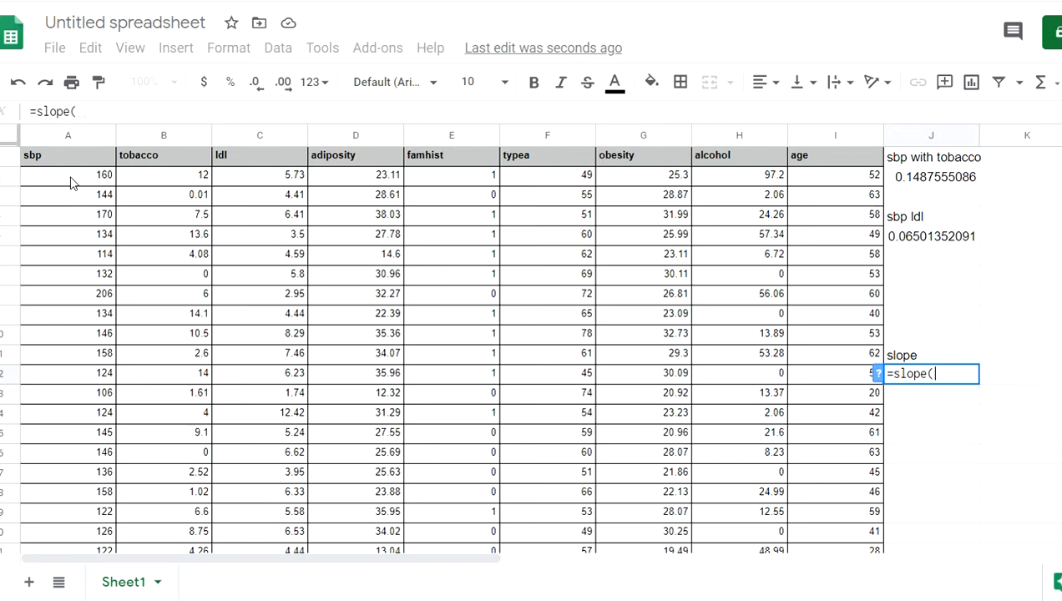
pyautogui.write('a2')
pyautogui.press('BackSpace')
pyautogui.press('BackSpace')
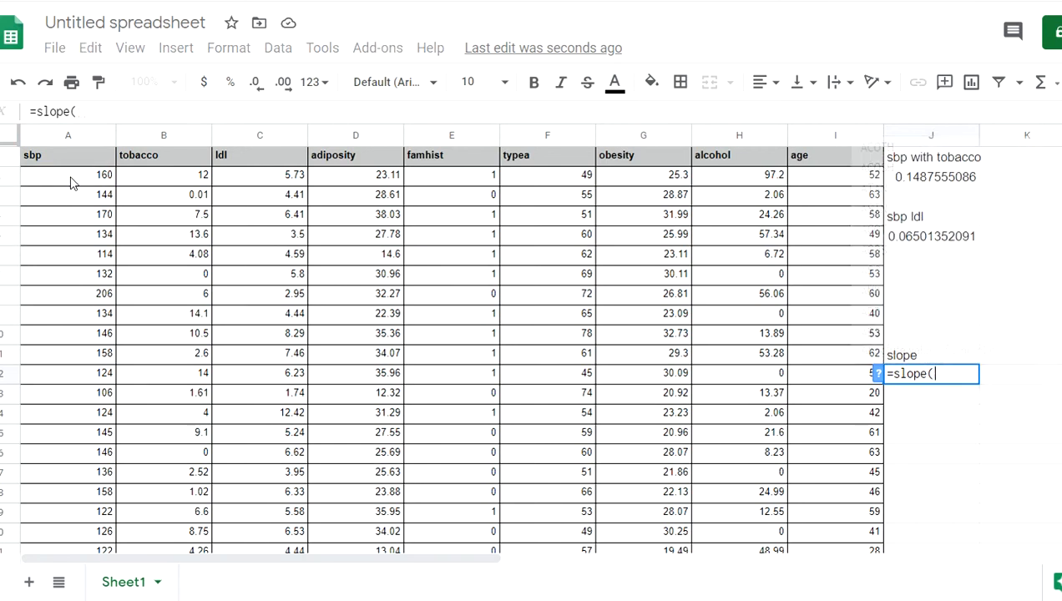
pyautogui.write('a2:')
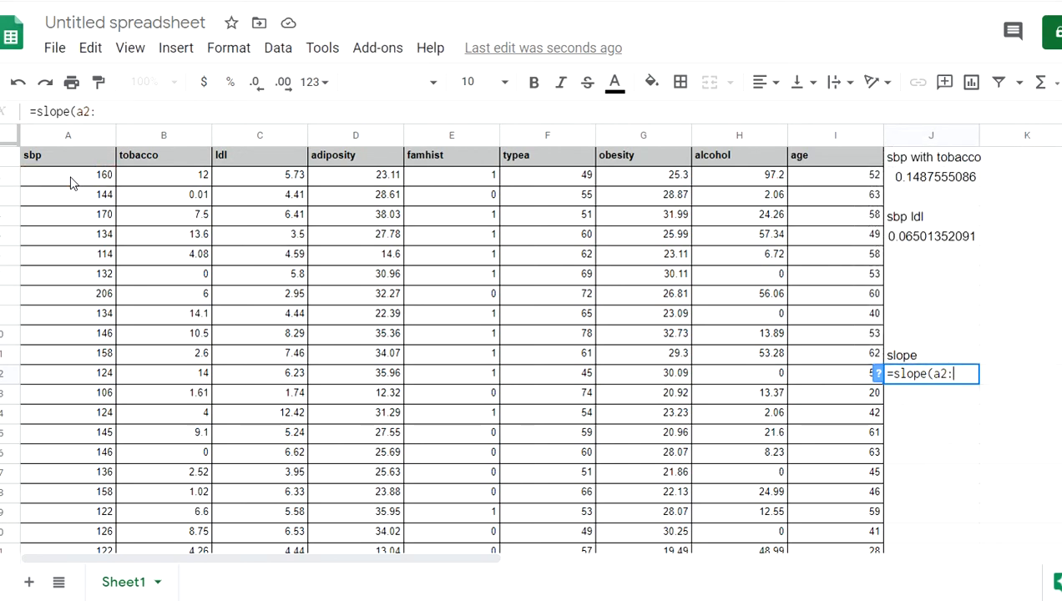
pyautogui.write('a161')
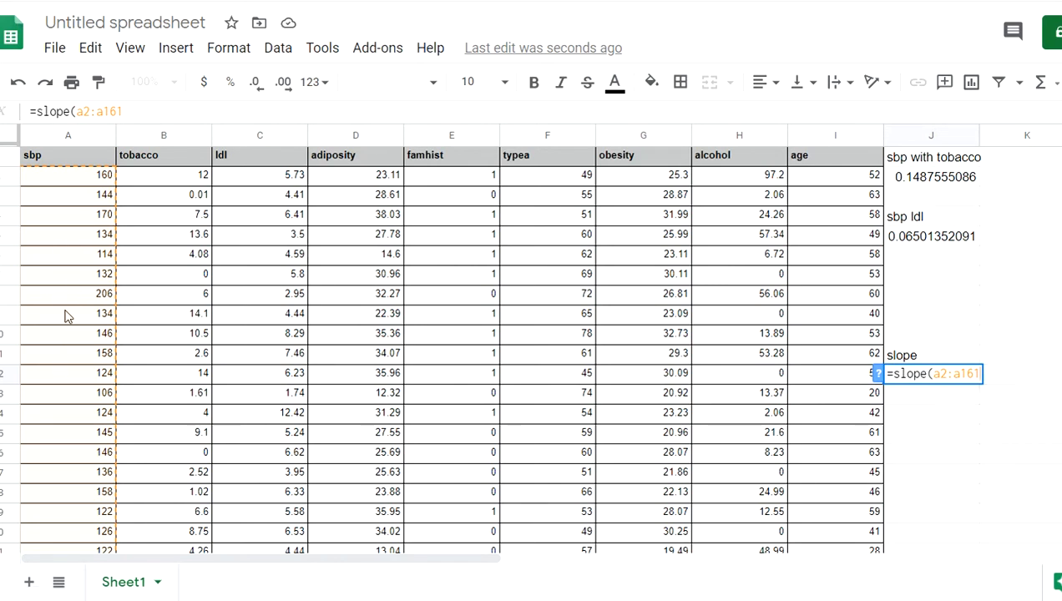
pyautogui.write(',')
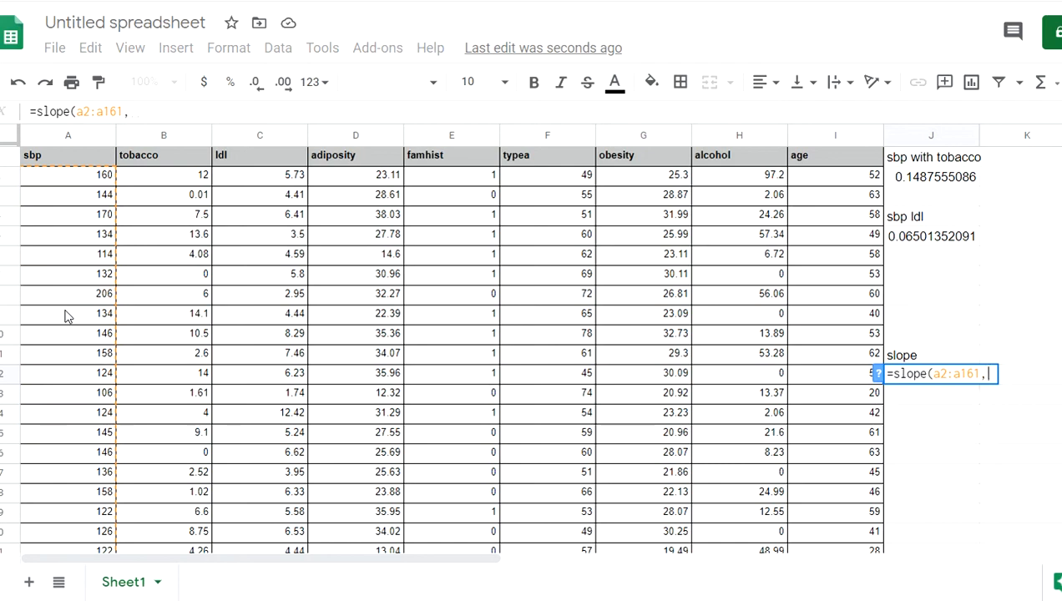
pyautogui.write('i')
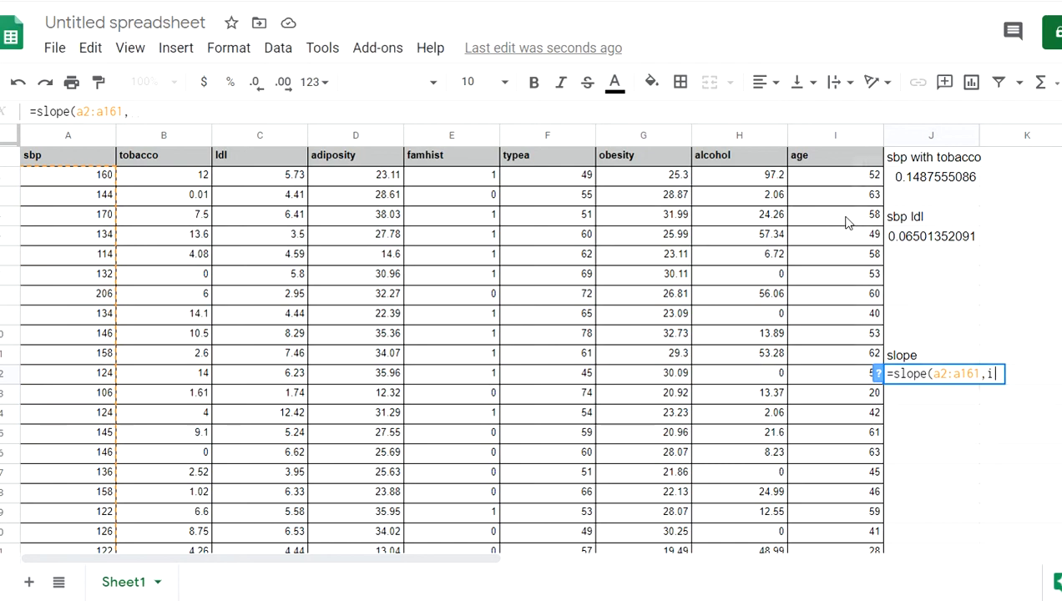
pyautogui.write('2:i151')
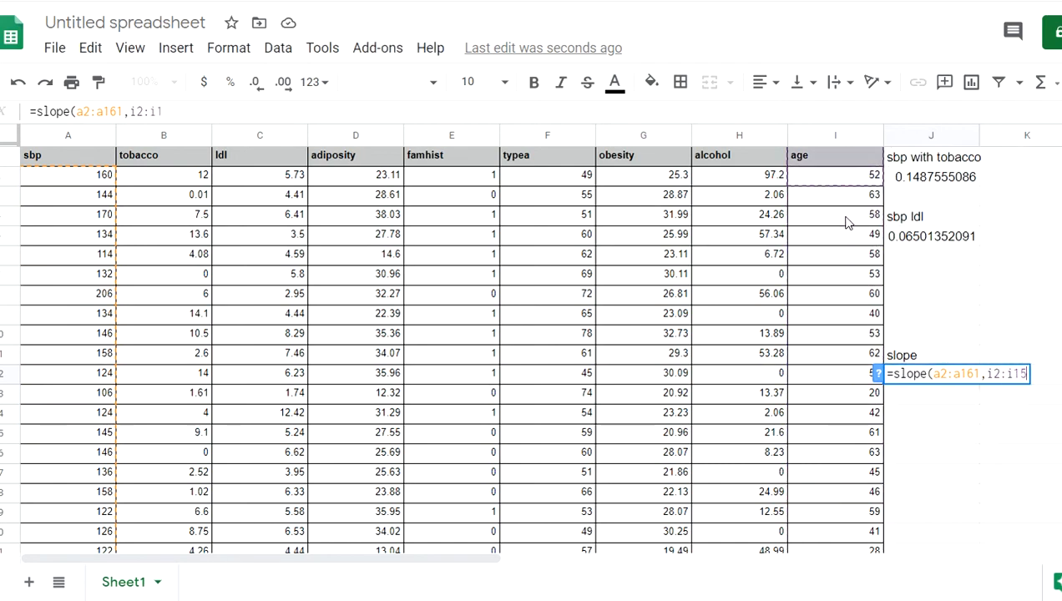
pyautogui.press('BackSpace')
pyautogui.press('BackSpace')
pyautogui.write('61)')
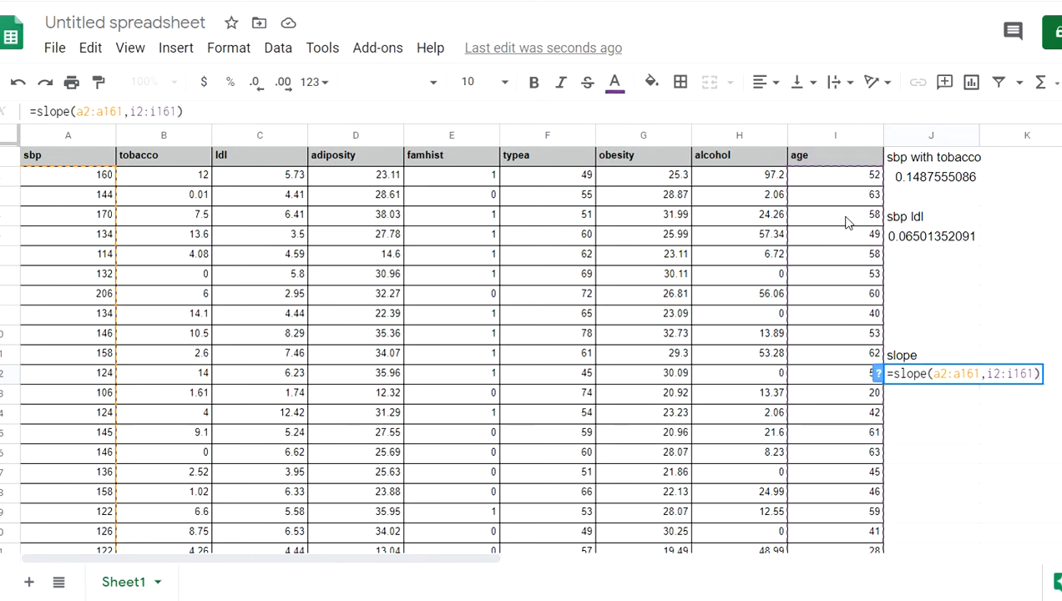
pyautogui.press('Return')
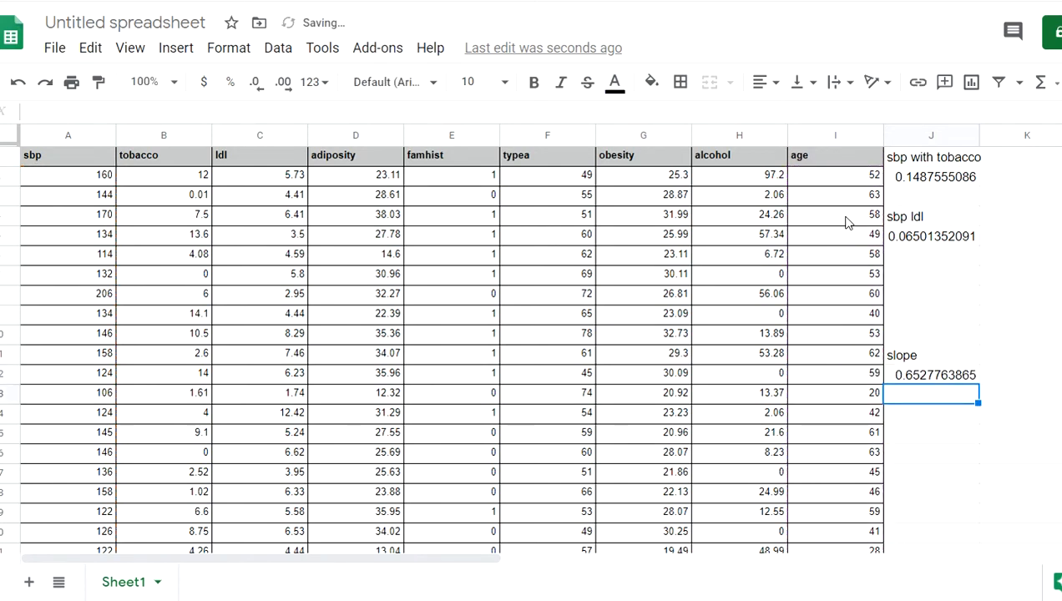
pyautogui.press('Down')
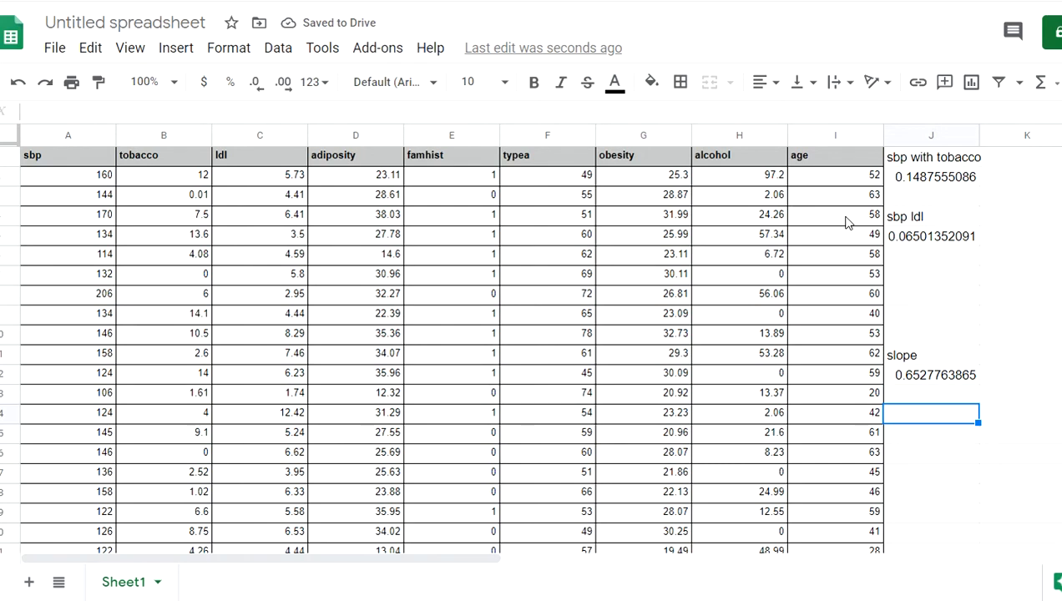
# Start an =intercept( formula in J14, then cancel it so J14 stays empty
pyautogui.write('=')
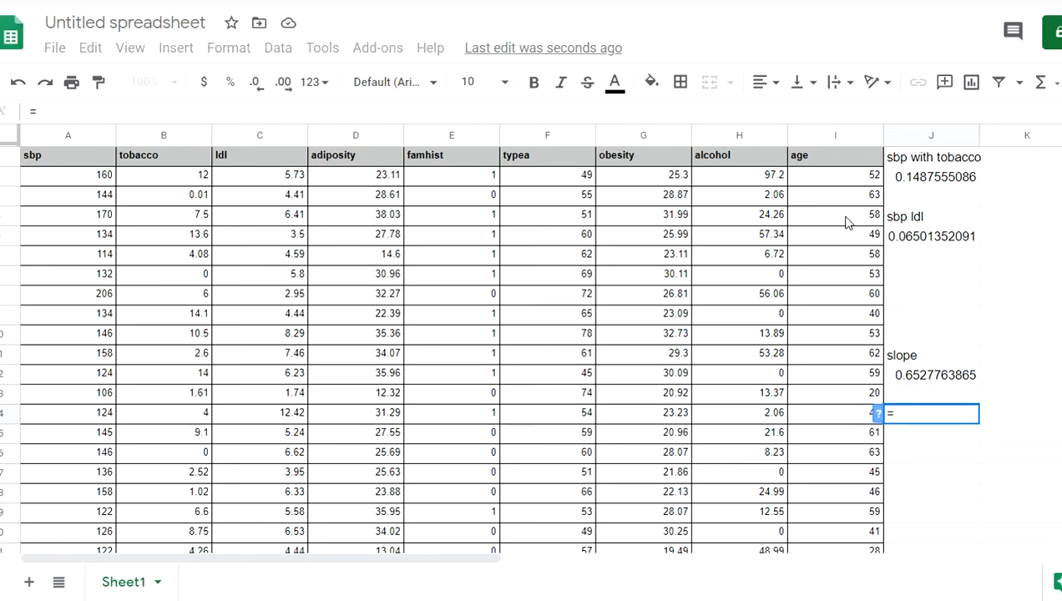
pyautogui.write('intercept(')
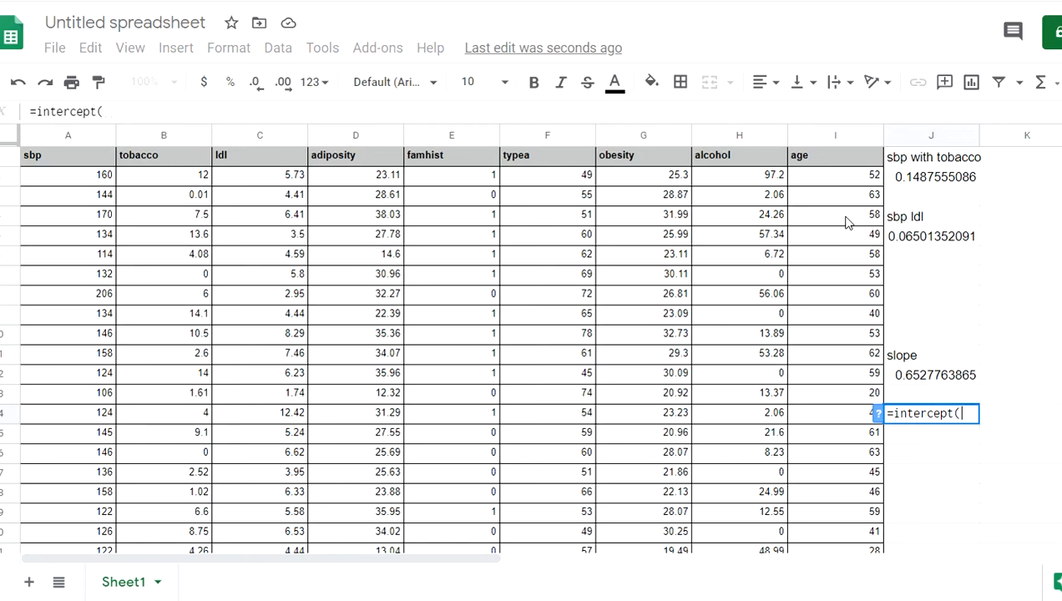
pyautogui.write(',)')
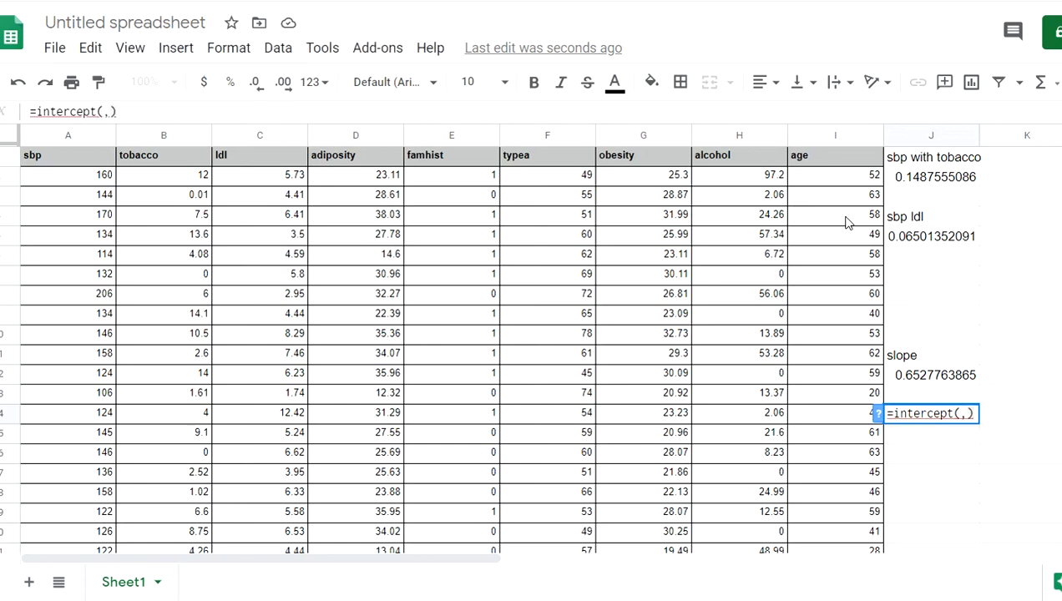
pyautogui.press('BackSpace')
pyautogui.press('Escape')
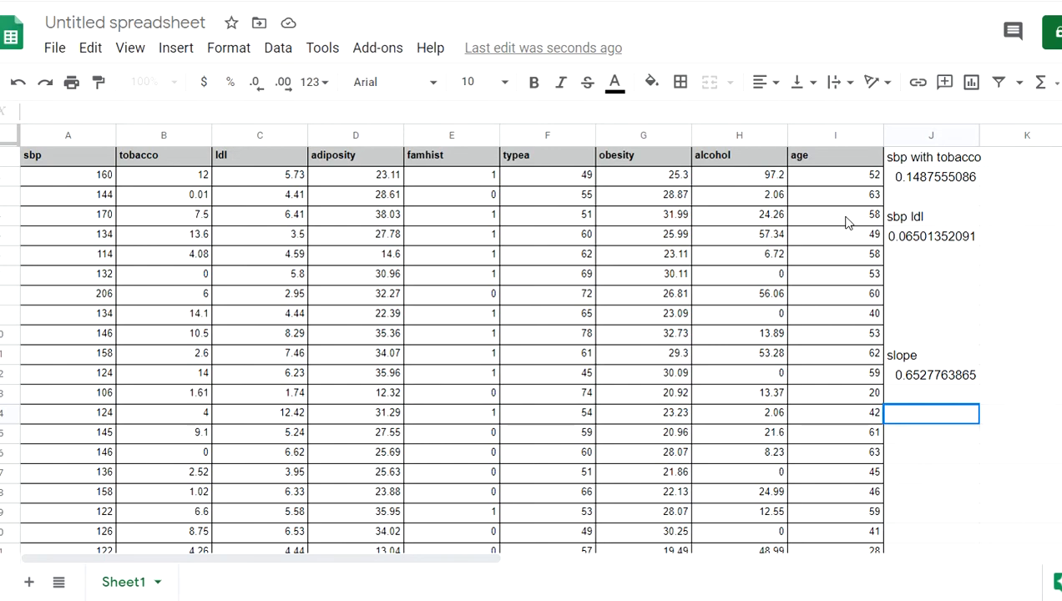
pyautogui.hotkey('ctrl', 'Tab')
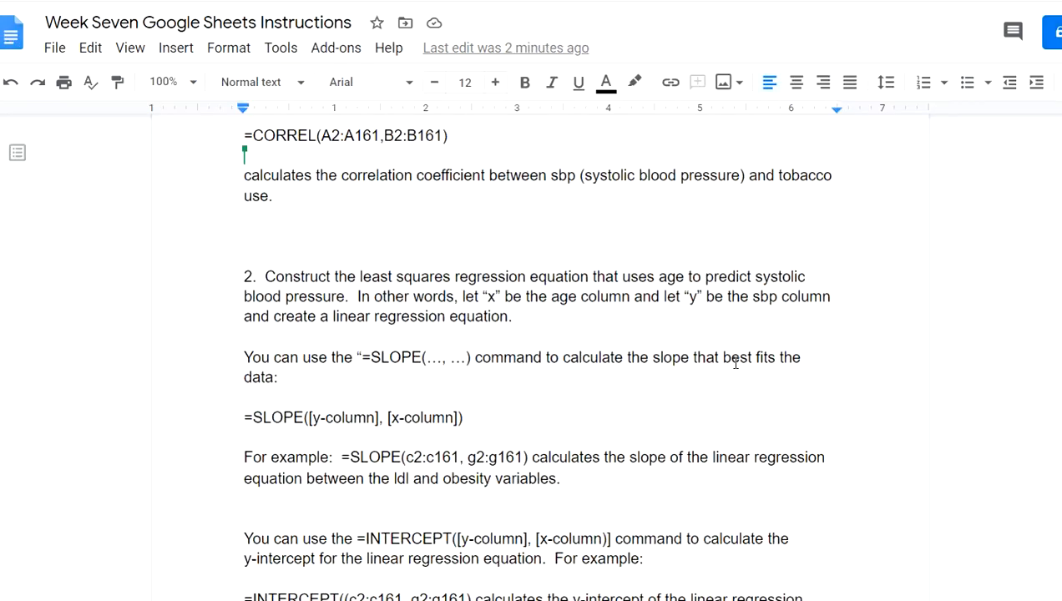
# Scroll the instructions to question 3 on the sbp and age scatter plot, then return to the spreadsheet
pyautogui.scroll(-2, 736, 361)
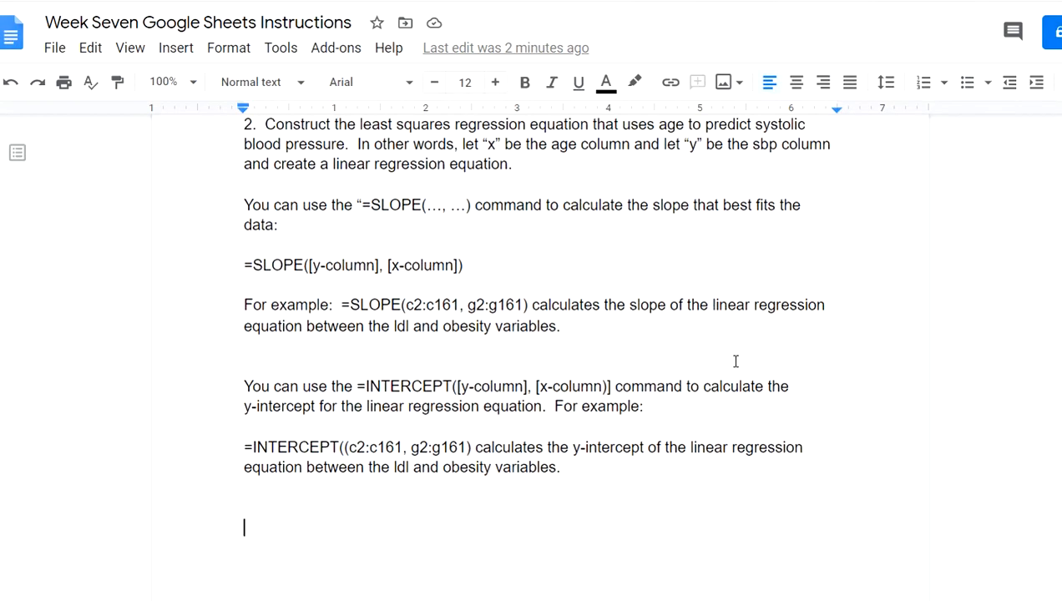
pyautogui.scroll(-8, 735, 361)
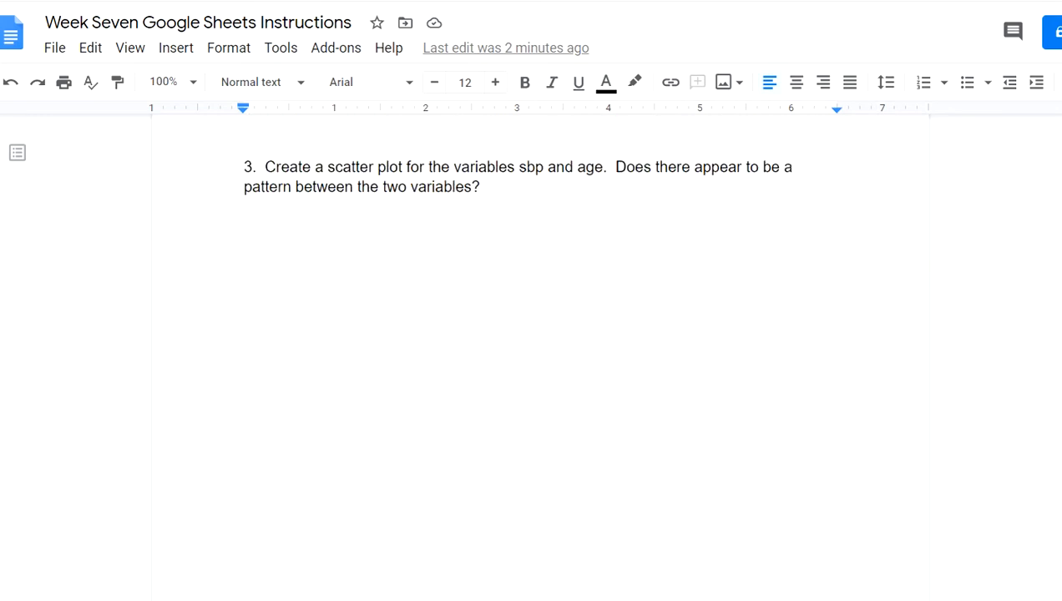
pyautogui.hotkey('ctrl', 'shift', 'Tab')
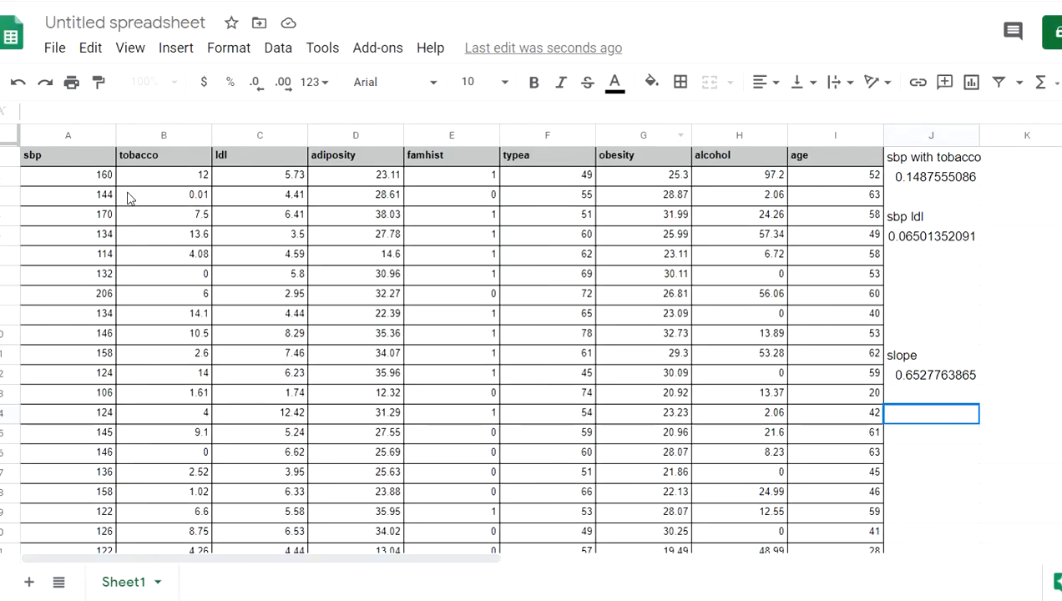
# Select columns A (sbp) and I (age) and insert a chart of them as a scatter chart
pyautogui.click(69, 137)
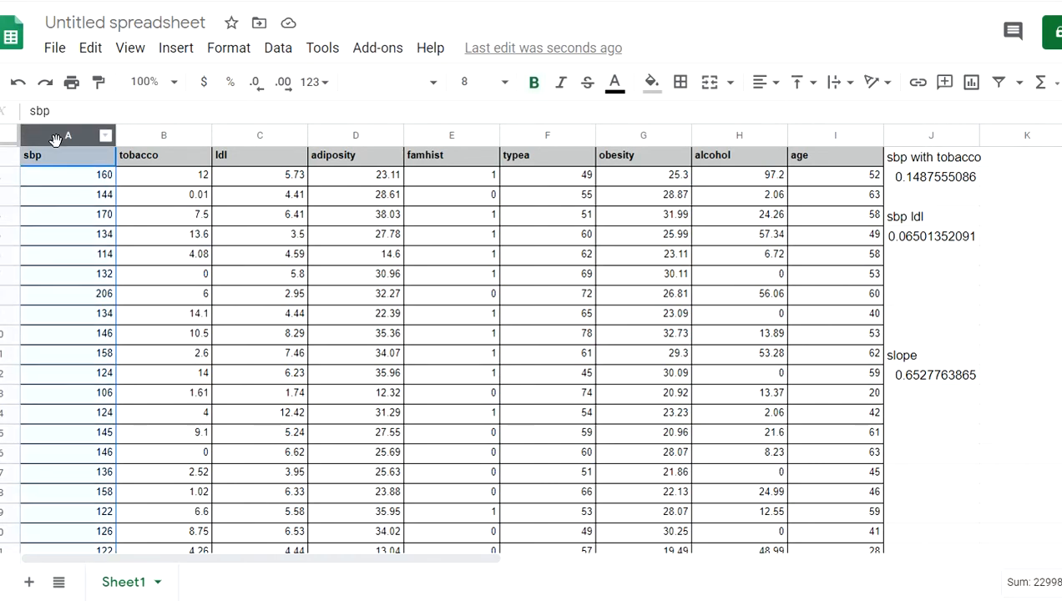
pyautogui.keyDown('ctrl'); pyautogui.click(833, 137); pyautogui.keyUp('ctrl')
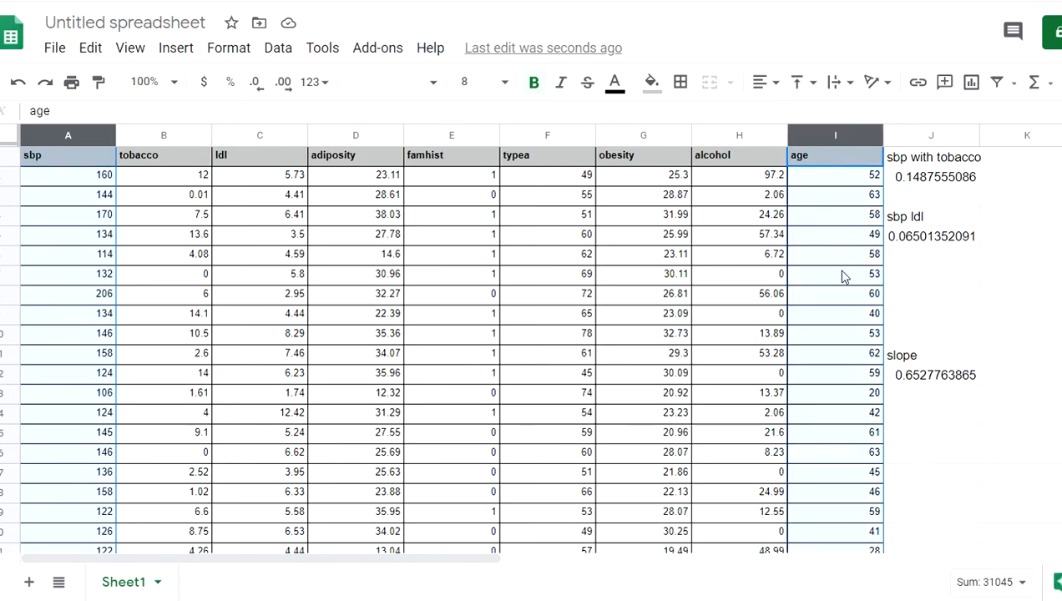
pyautogui.click(177, 50)
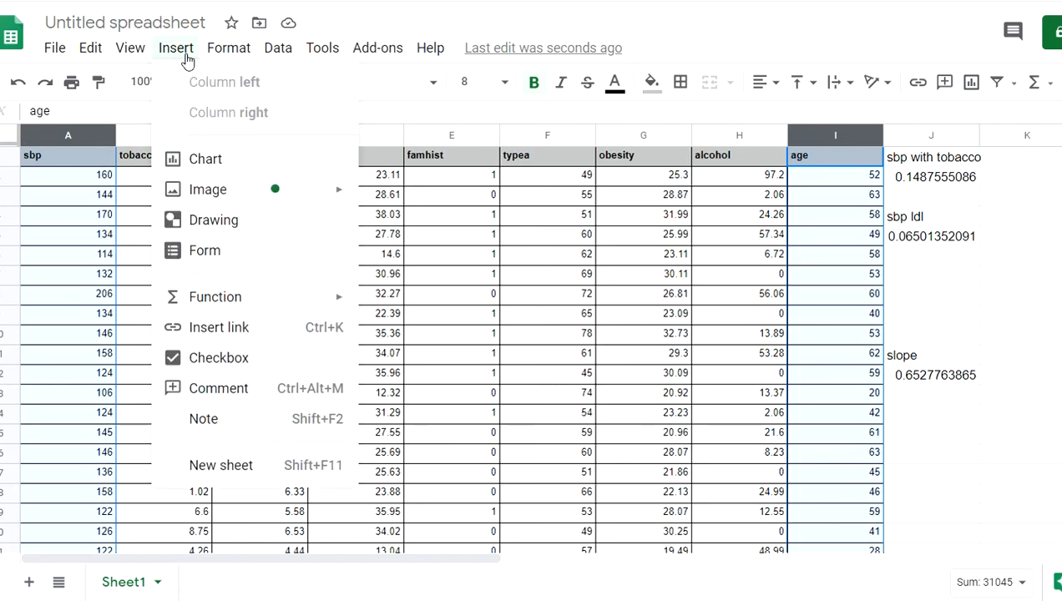
pyautogui.click(215, 159)
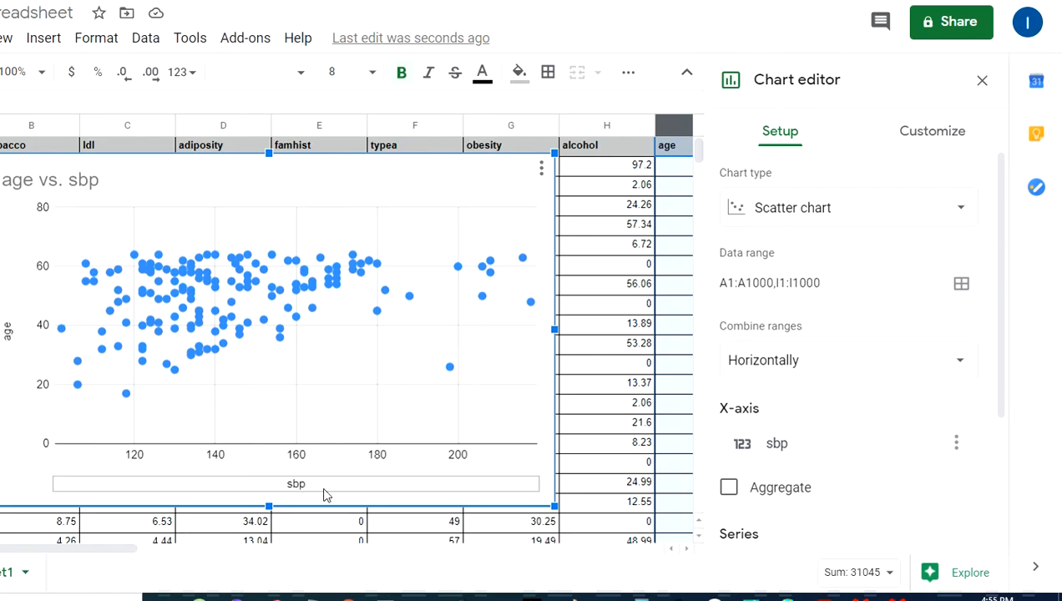
# In the Chart editor, set the X-axis to age and the series to sbp
pyautogui.click(760, 443)
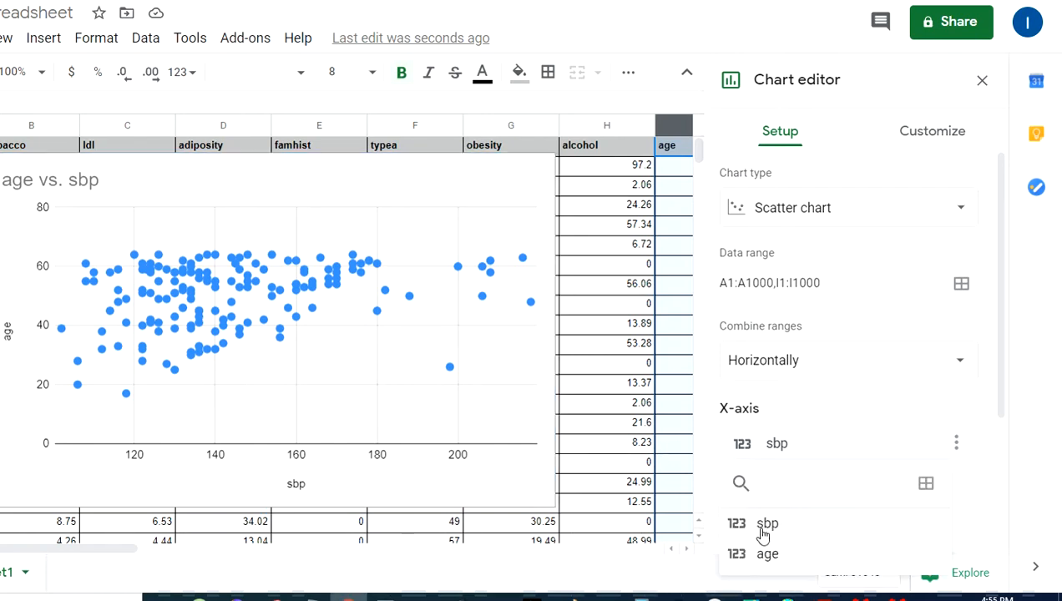
pyautogui.click(766, 554)
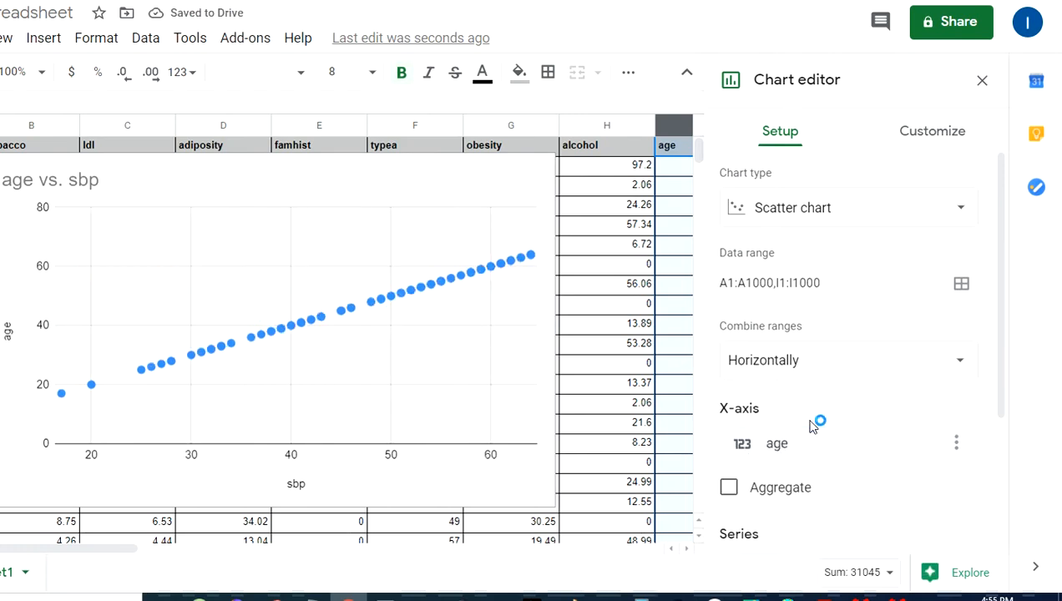
pyautogui.scroll(-2, 812, 426)
pyautogui.click(768, 459)
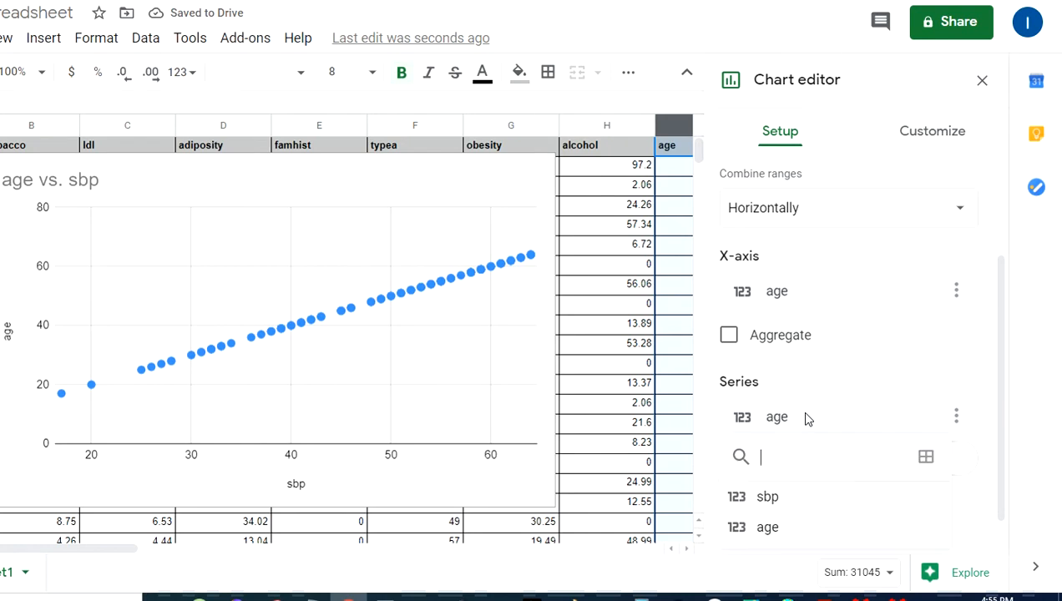
pyautogui.click(768, 497)
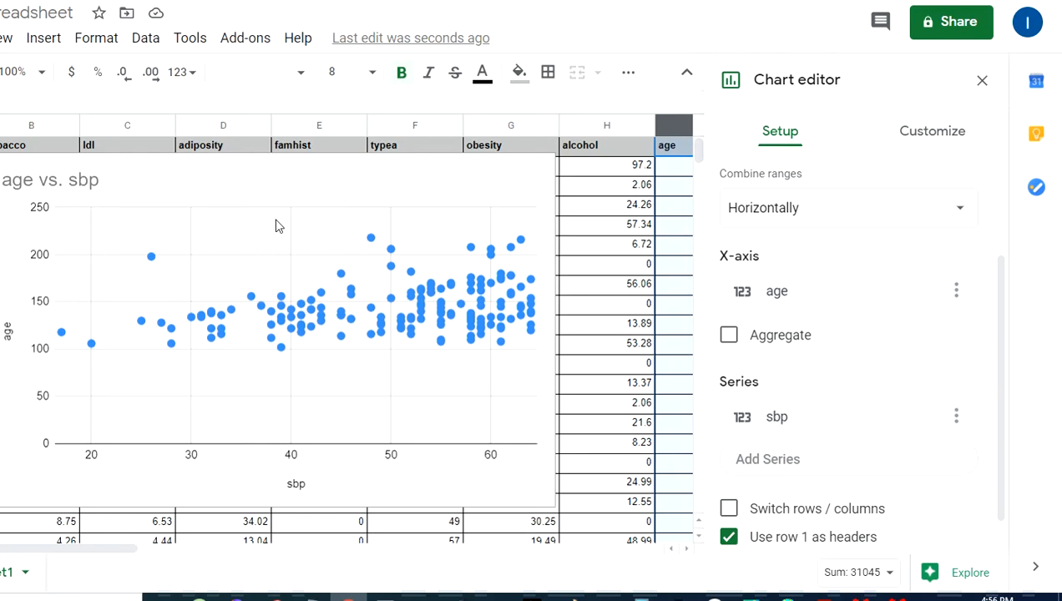
pyautogui.click(343, 316)
# Copy the age vs. sbp scatter chart with Edit > Copy and switch to the instructions
pyautogui.rightClick(237, 191)
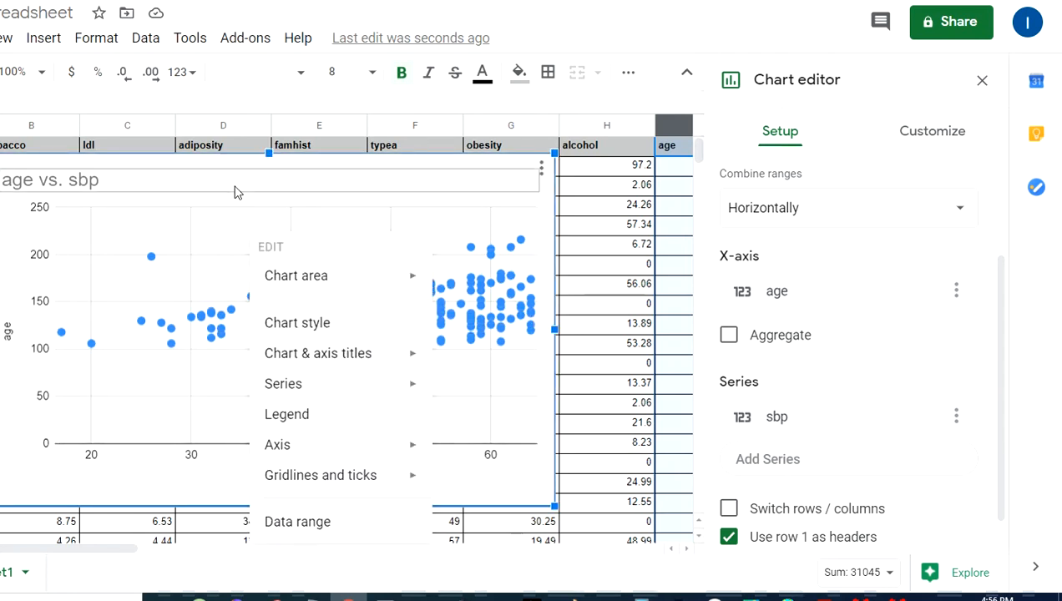
pyautogui.rightClick(187, 201)
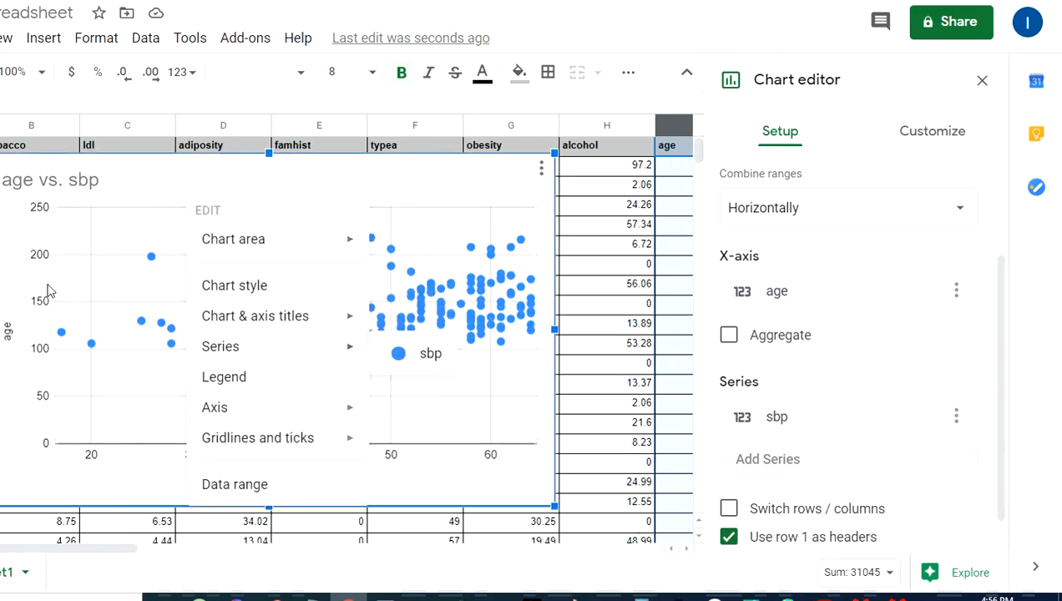
pyautogui.click(477, 492)
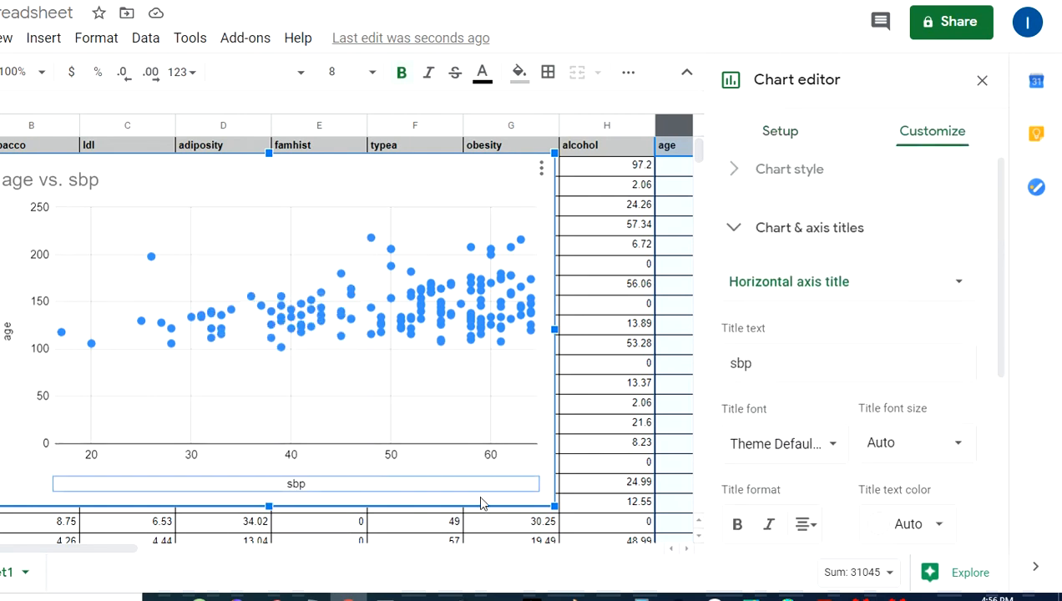
pyautogui.rightClick(480, 504)
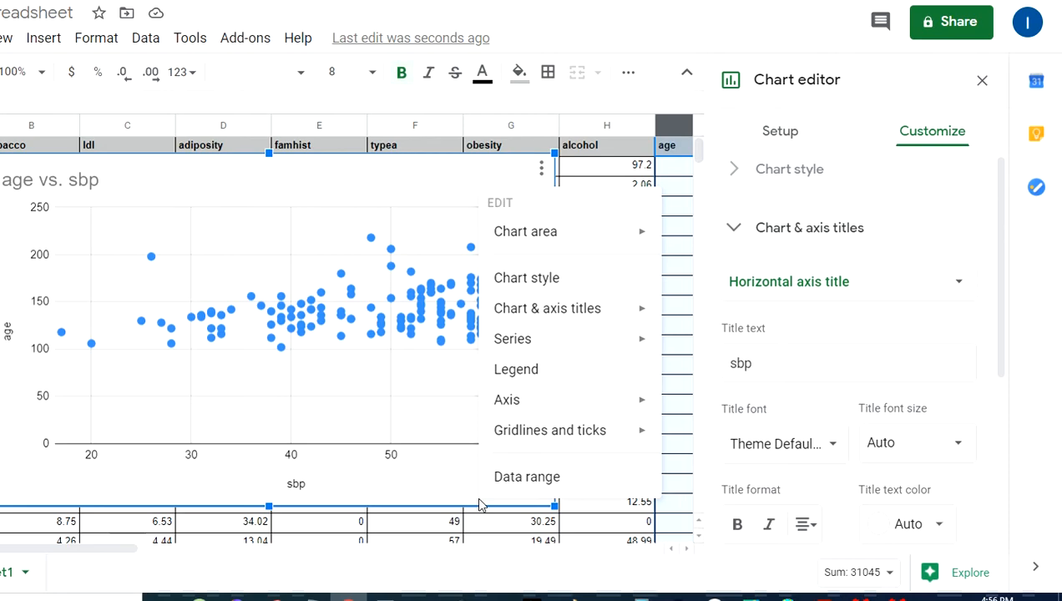
pyautogui.click(479, 501)
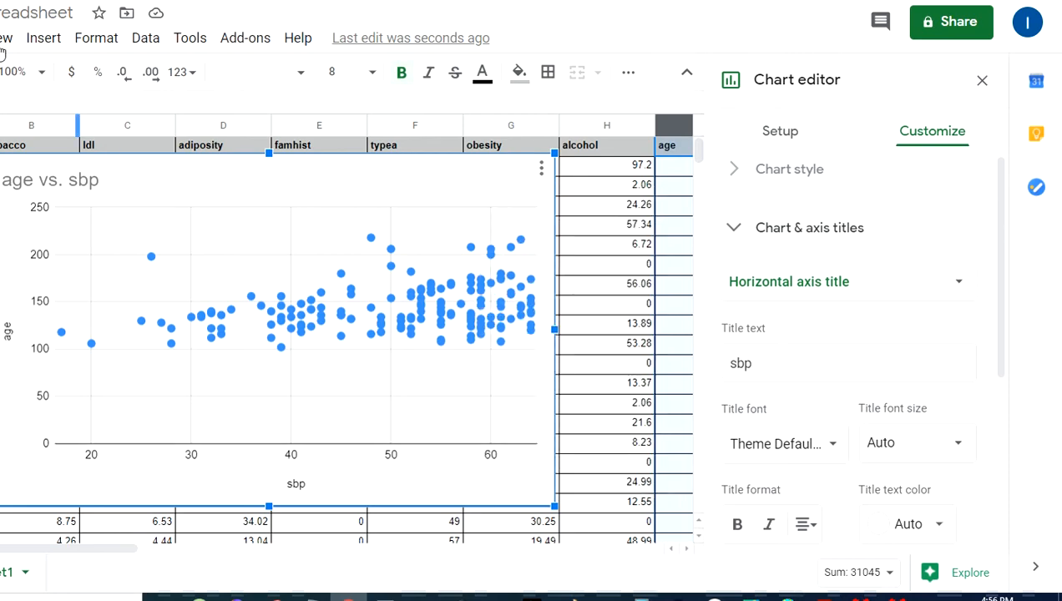
pyautogui.click(11, 41)
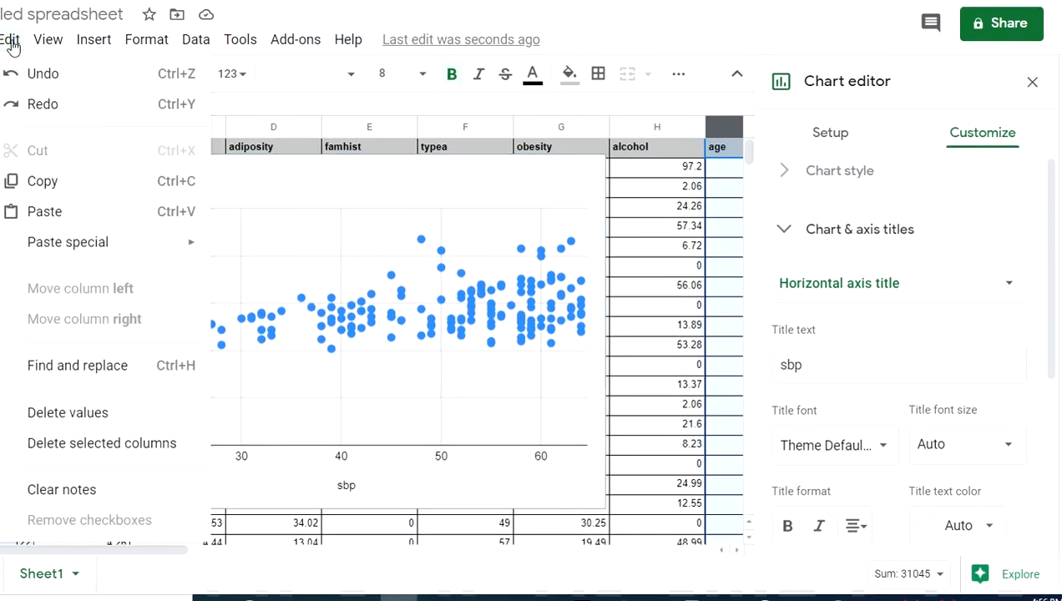
pyautogui.click(38, 182)
pyautogui.hotkey('alt', 'Tab')
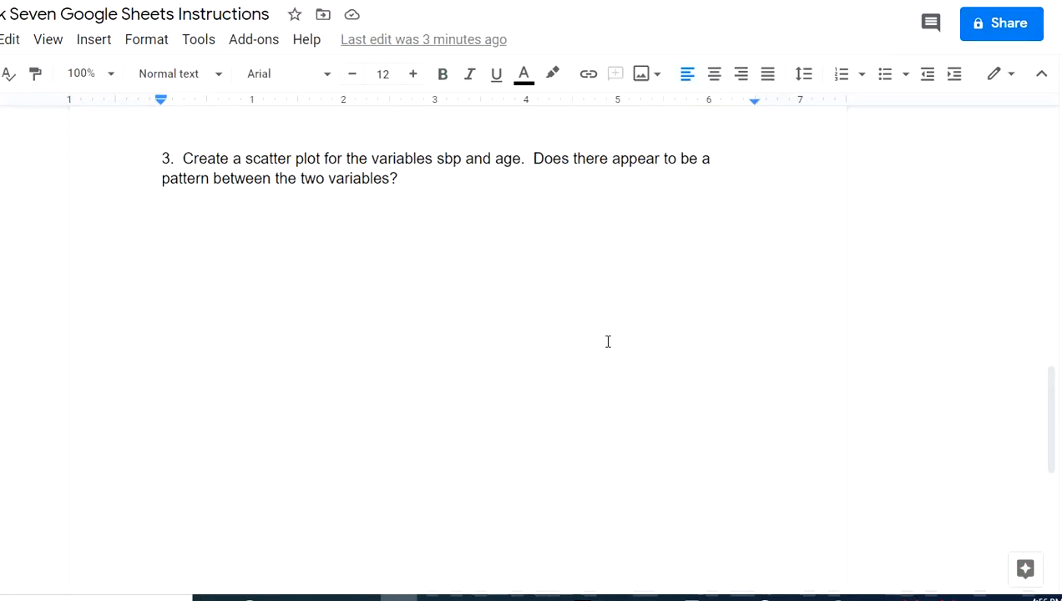
# Place the cursor on the empty line under question 3, then return to the spreadsheet
pyautogui.click(536, 376)
pyautogui.hotkey('alt', 'Tab')
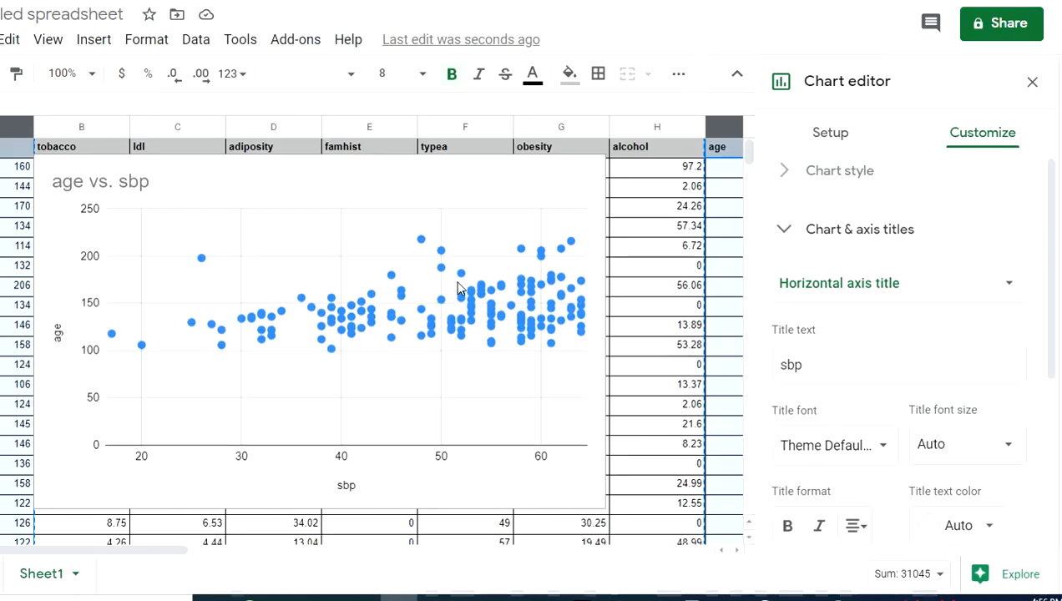
# Close the Chart editor and drag the scatter chart so it starts at column F, row 3
pyautogui.click(721, 167)
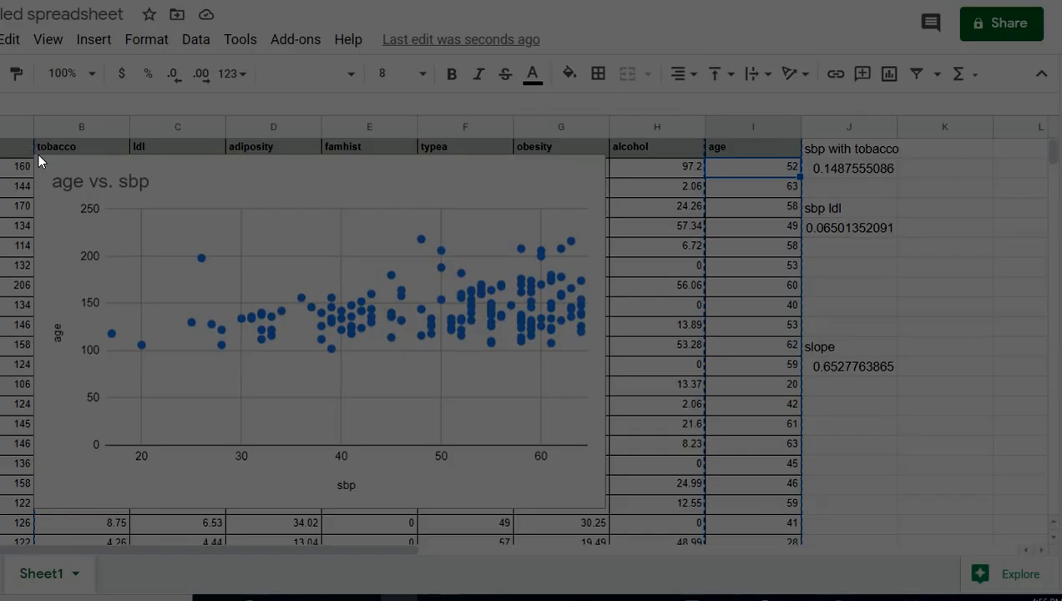
pyautogui.moveTo(32, 153); pyautogui.dragTo(607, 506)
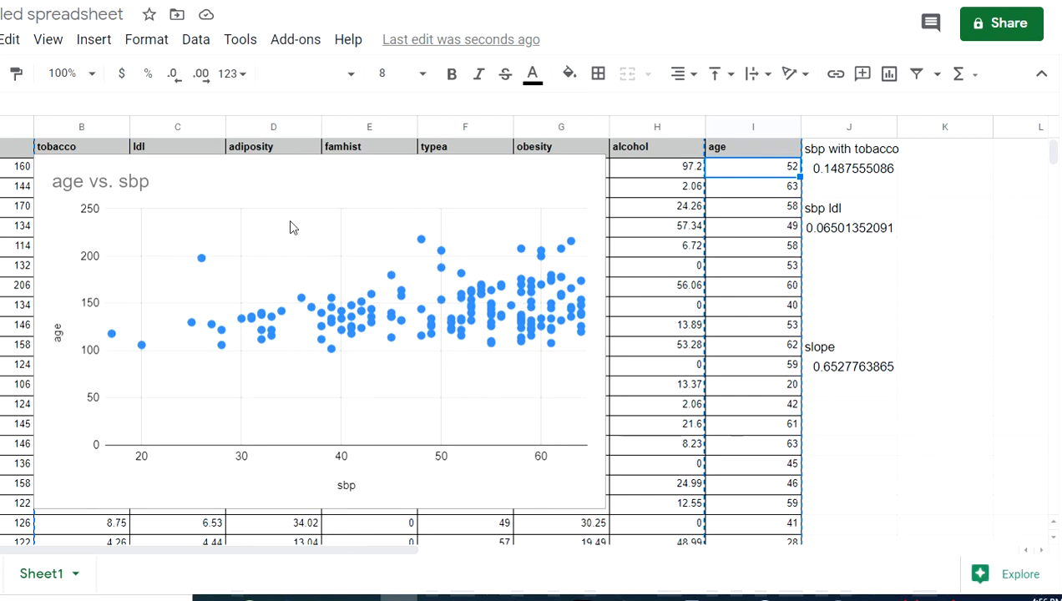
pyautogui.rightClick(246, 187)
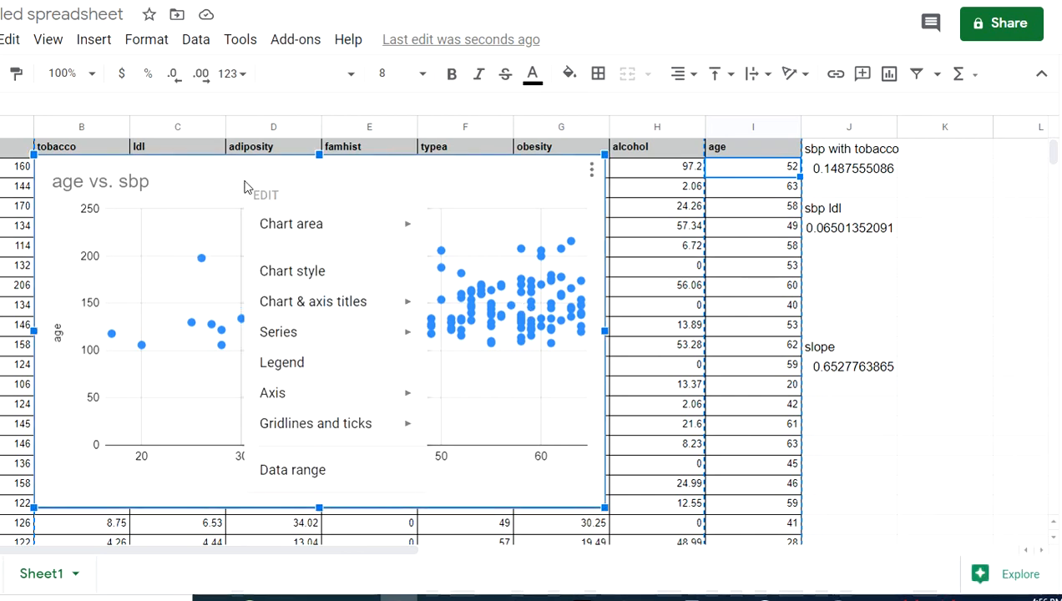
pyautogui.click(171, 176)
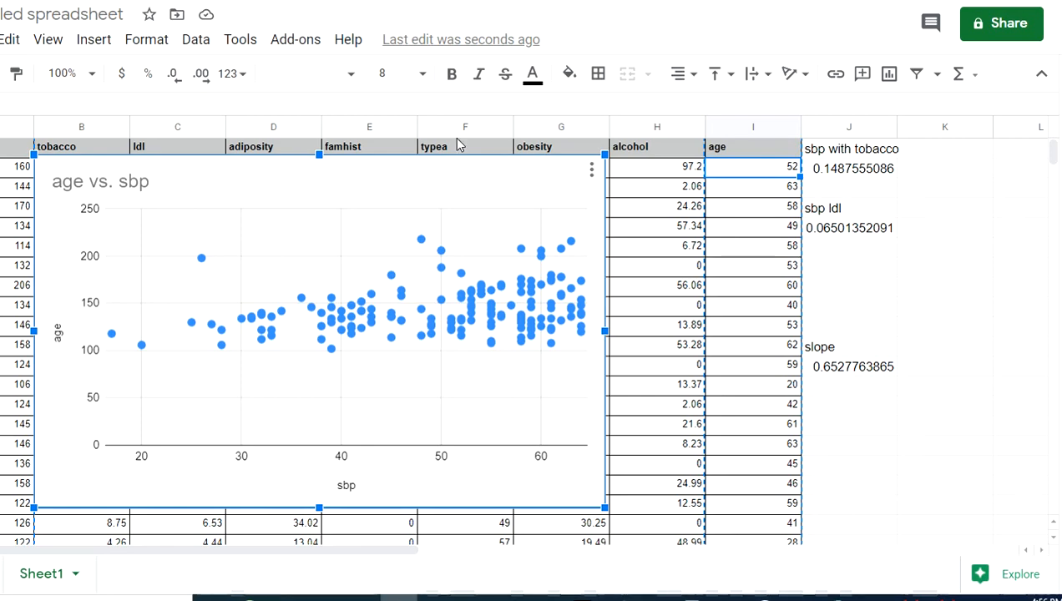
pyautogui.moveTo(483, 213); pyautogui.dragTo(918, 208)
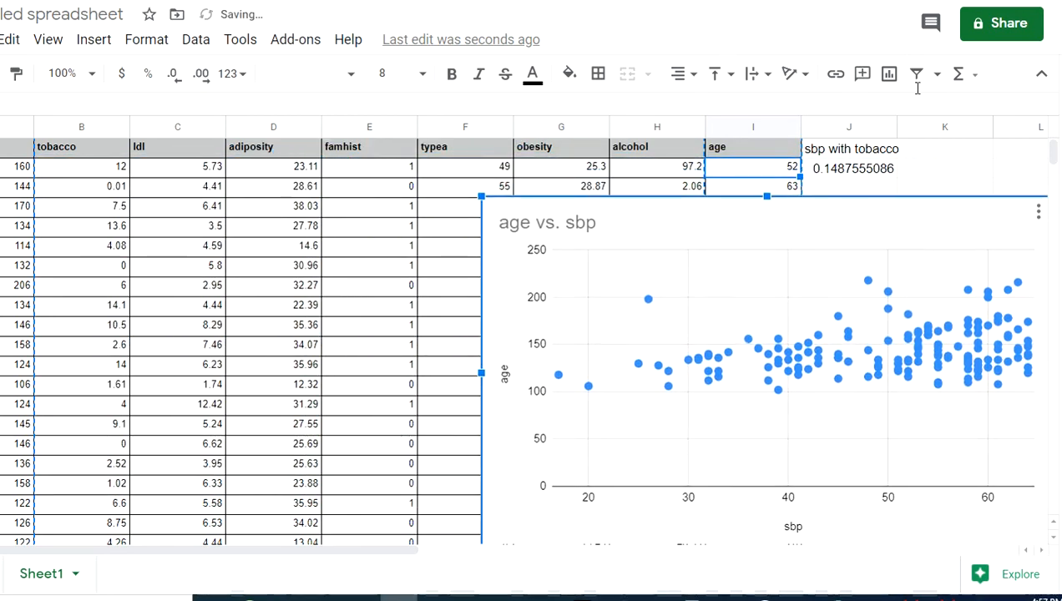
# Keep the untitled spreadsheet's name, switch access to anyone with the link, and copy the link
pyautogui.click(992, 31)
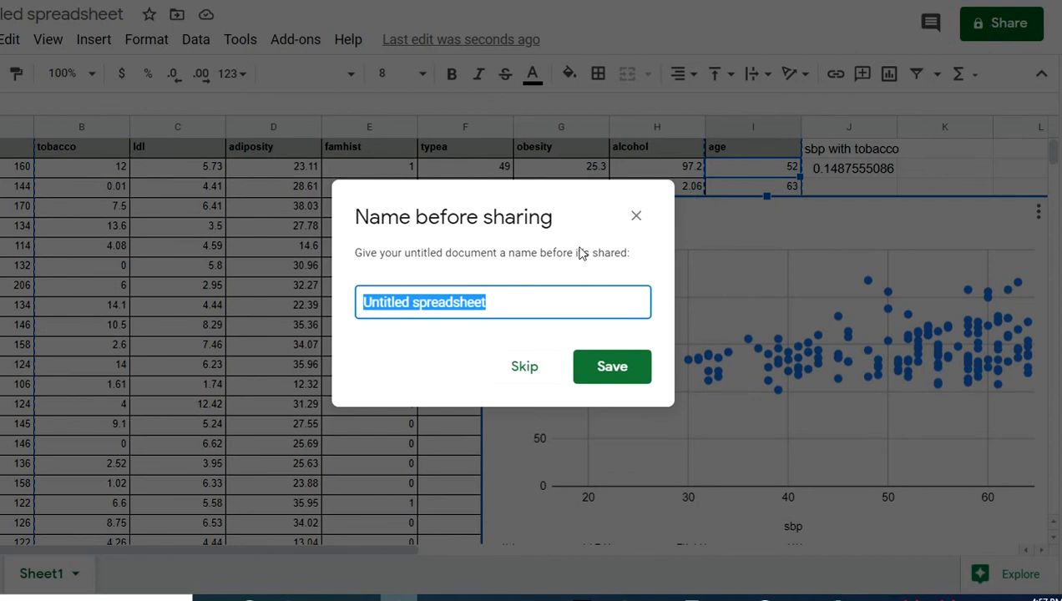
pyautogui.click(591, 372)
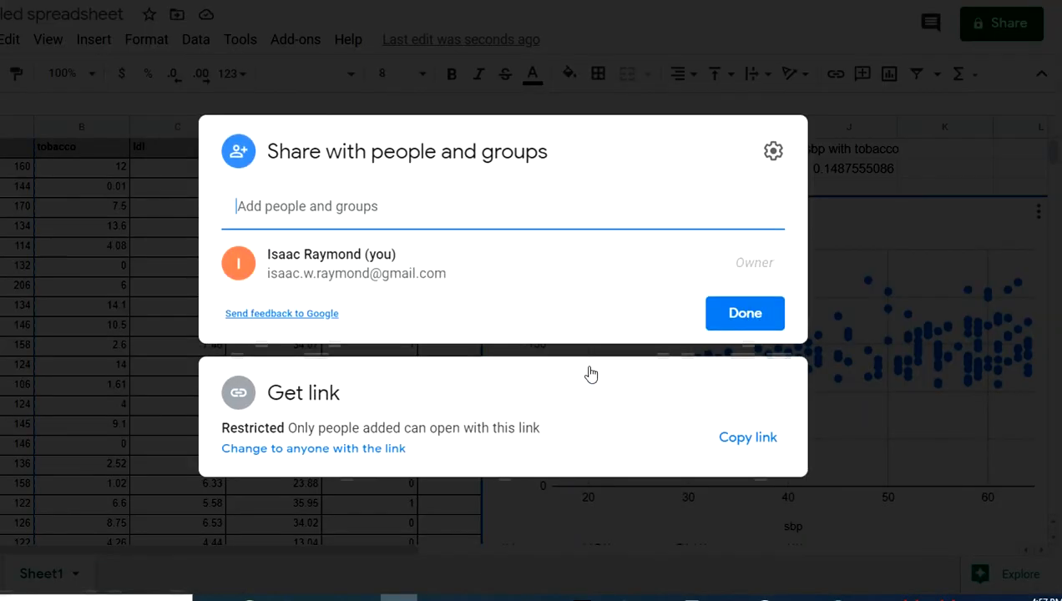
pyautogui.click(315, 451)
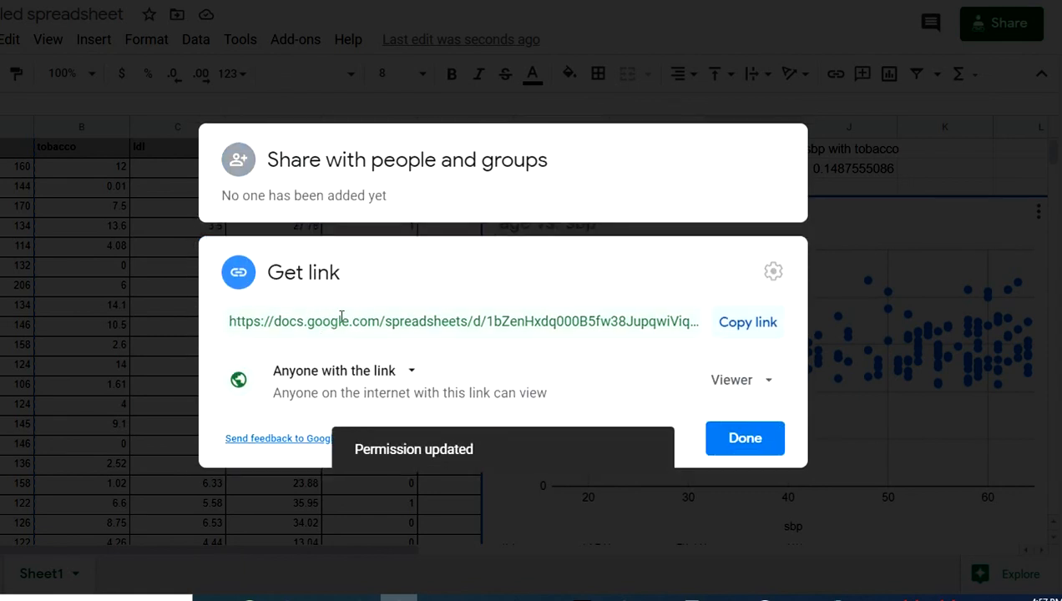
pyautogui.click(736, 332)
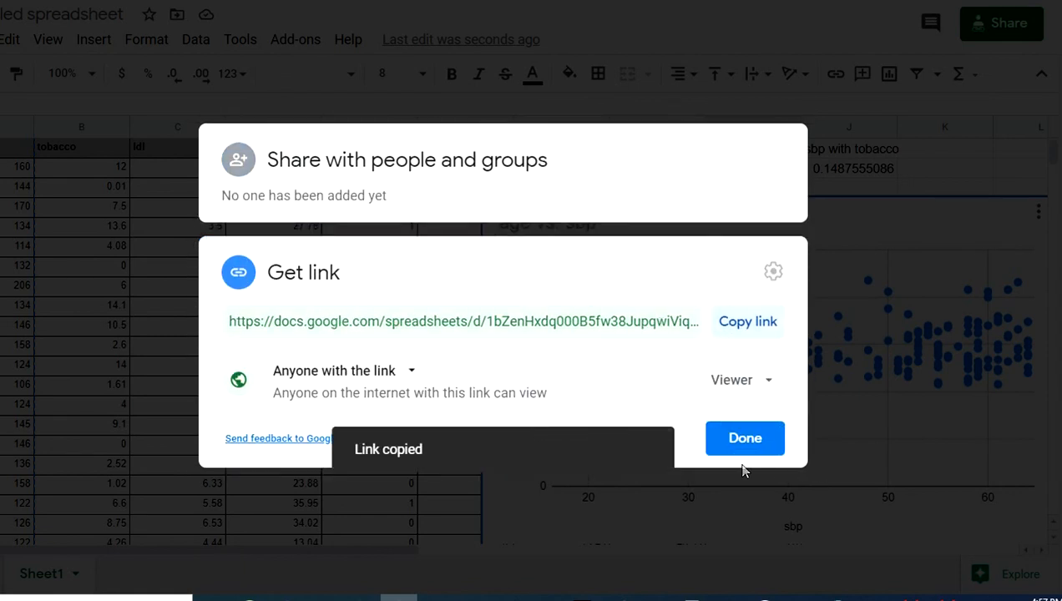